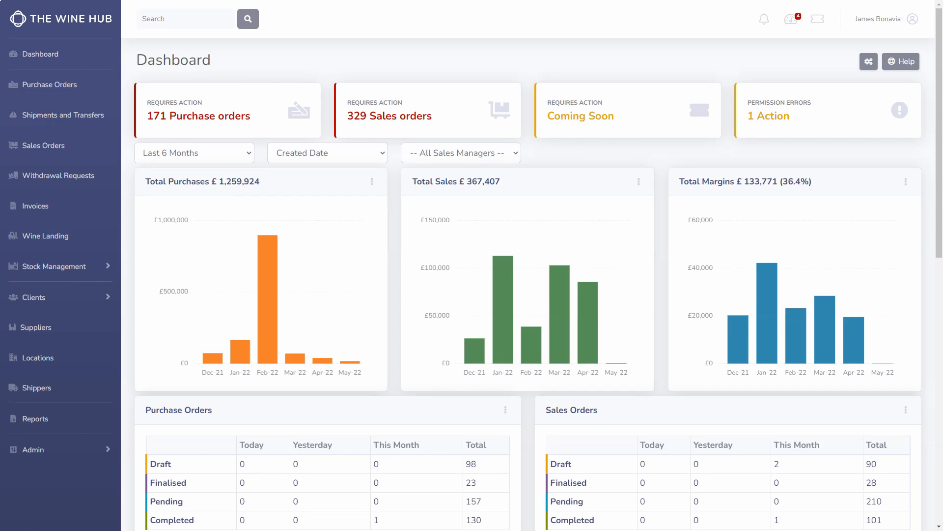
# Open the admin data import list and start a new data import
pyautogui.scroll(-4, 698, 90)
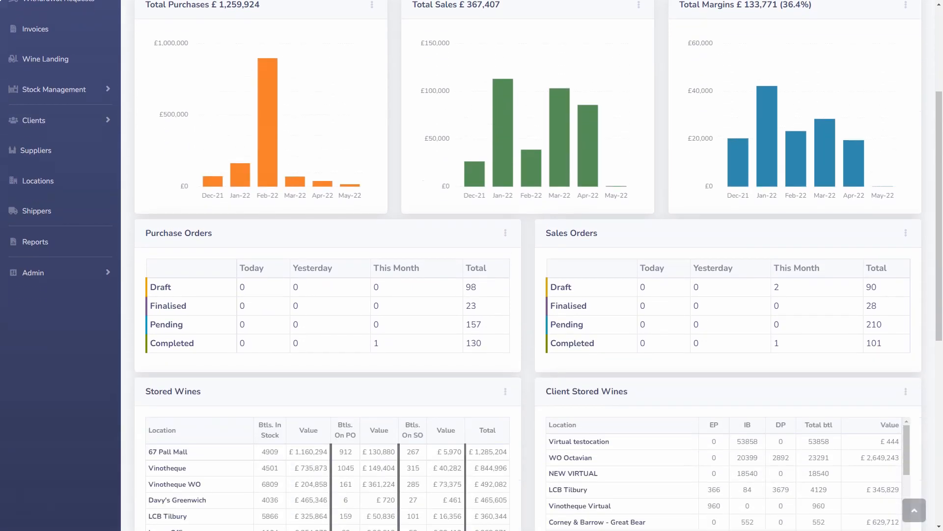
pyautogui.scroll(-1, 472, 266)
pyautogui.click(85, 236)
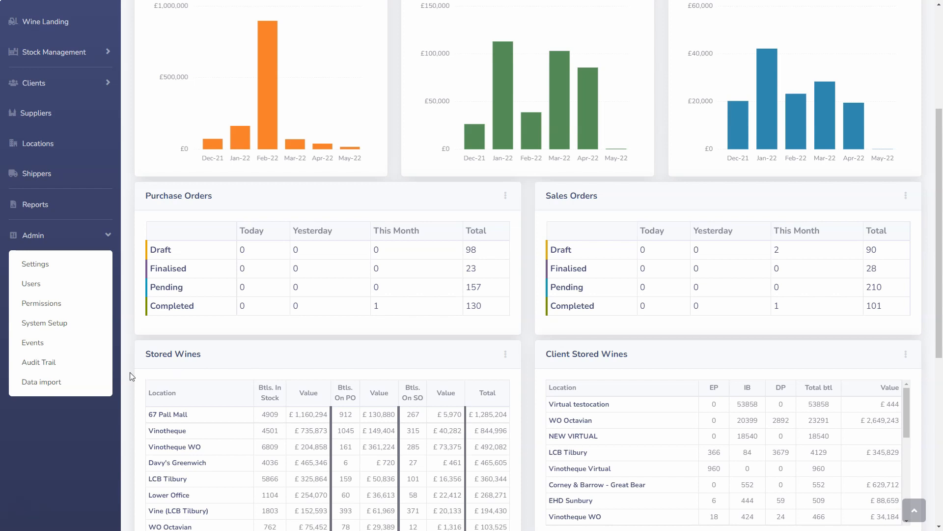
pyautogui.click(87, 382)
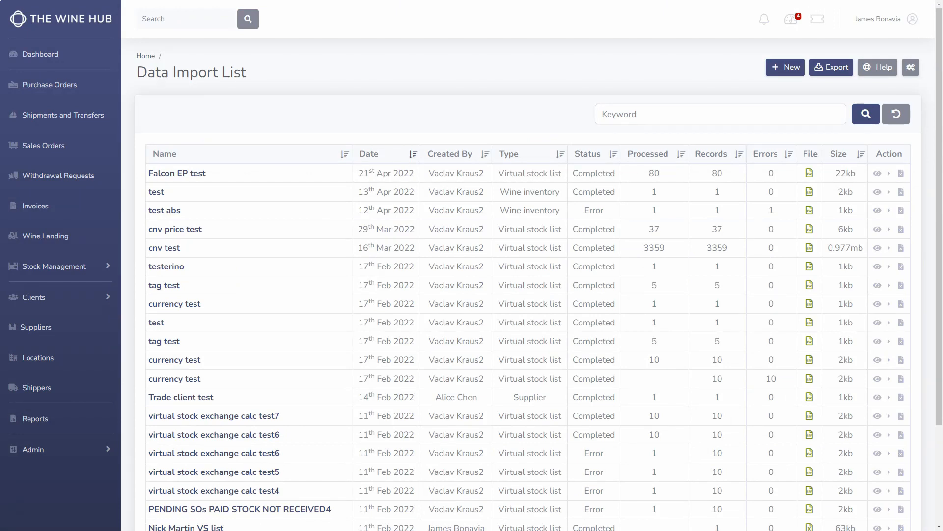
pyautogui.click(785, 67)
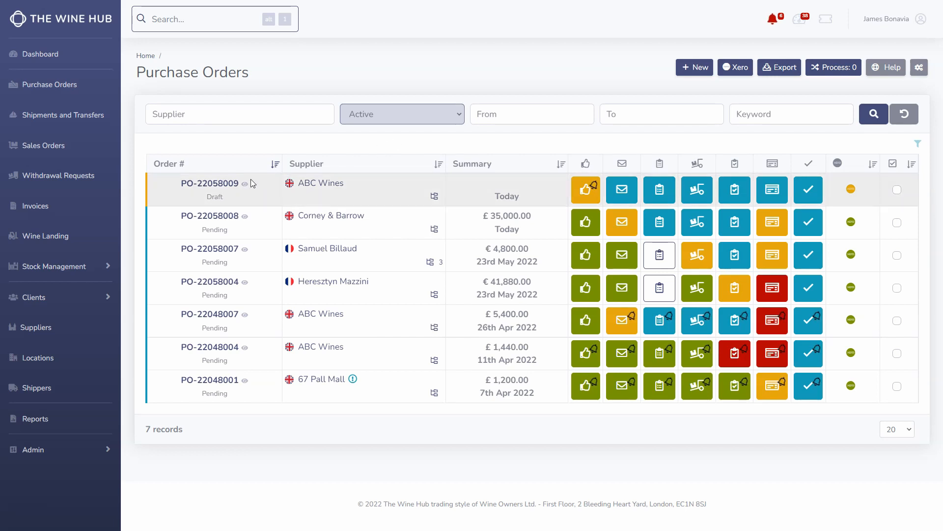
# Open the draft ABC Wines purchase order and start a wine line for Opus One, Napa Valley, vintage 2019, size 75 cl
pyautogui.click(211, 184)
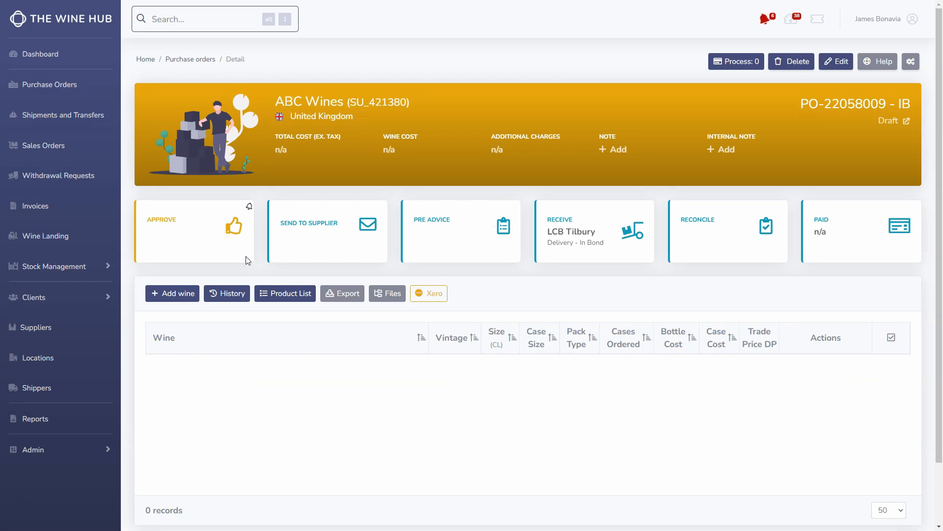
pyautogui.click(192, 299)
pyautogui.write('Opus One')
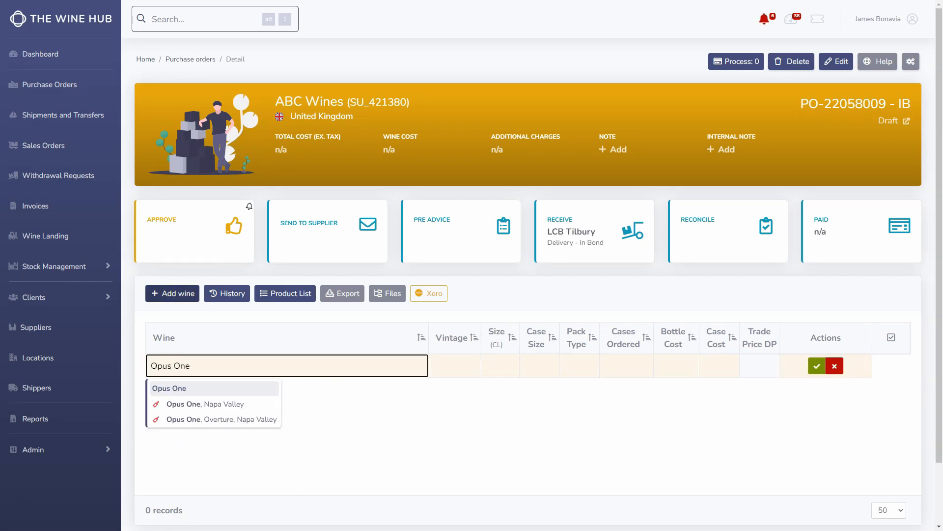
pyautogui.press('Down')
pyautogui.press('Return')
pyautogui.press('Tab')
pyautogui.write('2019')
pyautogui.press('Tab')
pyautogui.write('75')
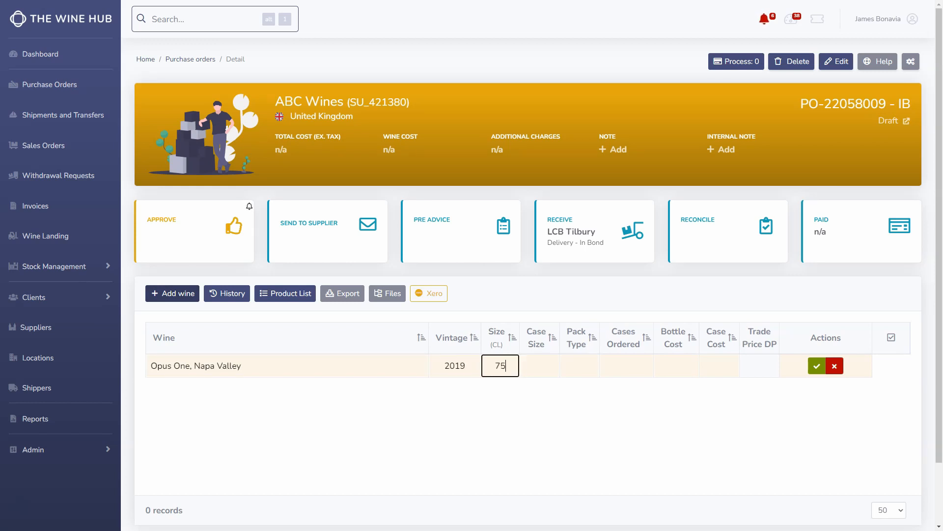
# Set the Opus One line to case size 6, pack type OCC, 2 cases ordered and bottle cost 220, and save it
pyautogui.press('Tab')
pyautogui.write('6')
pyautogui.press('Tab')
pyautogui.write('occ')
pyautogui.press('Return')
pyautogui.press('Tab')
pyautogui.write('2')
pyautogui.press('Tab')
pyautogui.write('220')
pyautogui.press('Tab')
pyautogui.press('Return')
# From the supplier's purchase history, add 3 cases of Dom Perignon, Rose 2018 and the Dom Perignon 2019 to the order
pyautogui.click(247, 296)
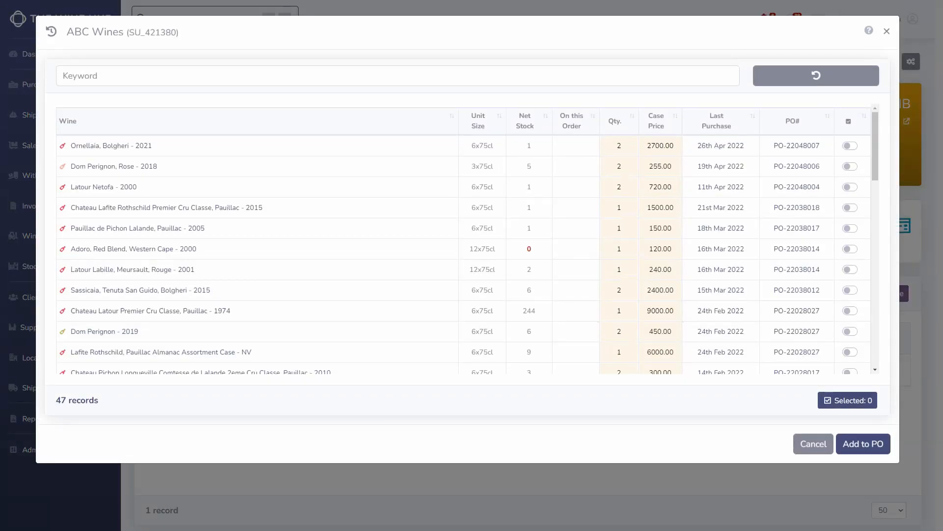
pyautogui.click(619, 167)
pyautogui.write('3')
pyautogui.click(851, 166)
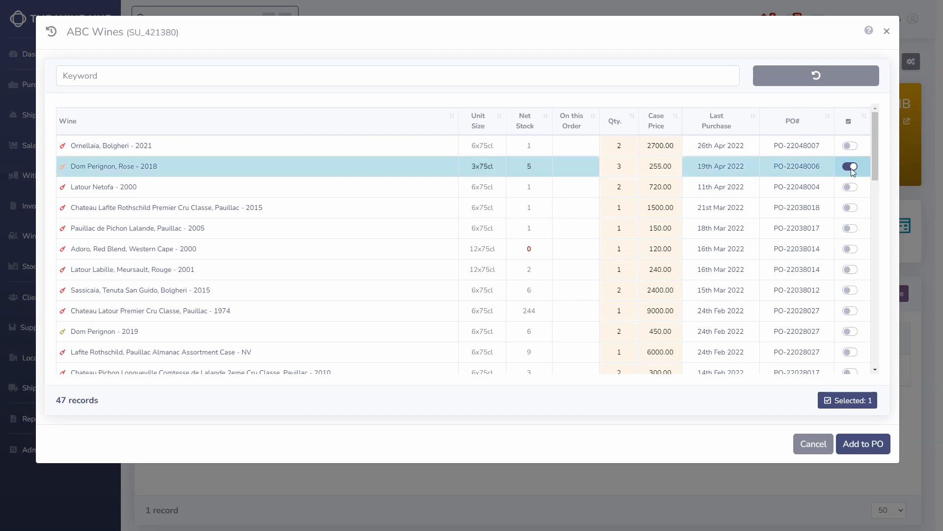
pyautogui.click(850, 331)
pyautogui.click(848, 400)
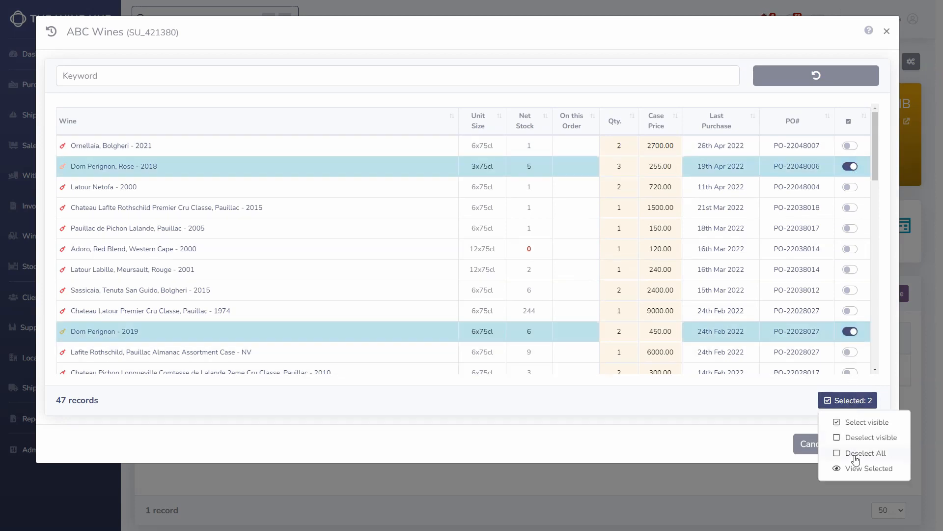
pyautogui.click(857, 467)
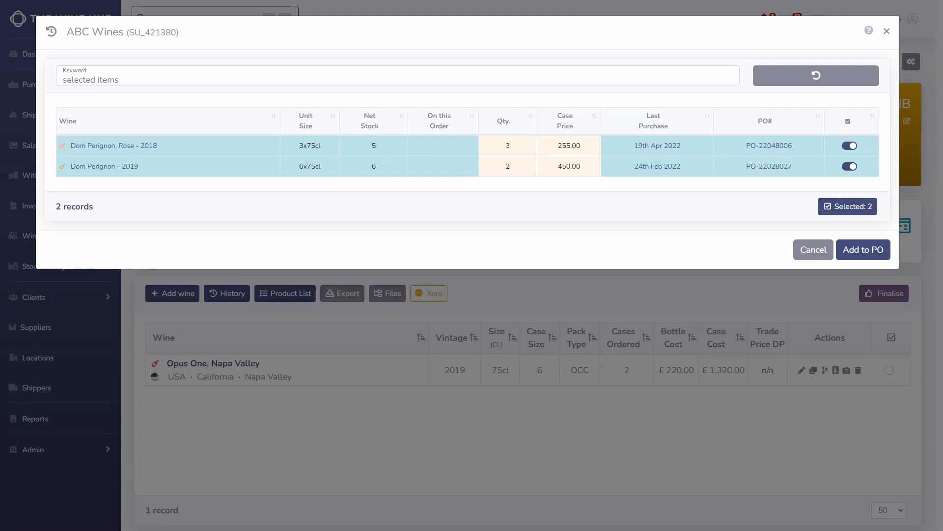
pyautogui.click(863, 250)
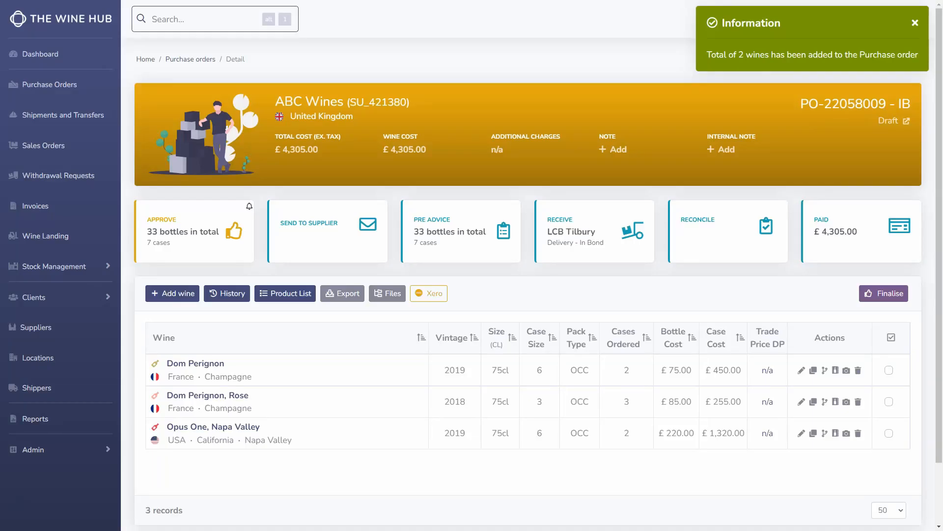
# Finalise the purchase order and approve it after previewing its document
pyautogui.click(884, 293)
pyautogui.click(600, 137)
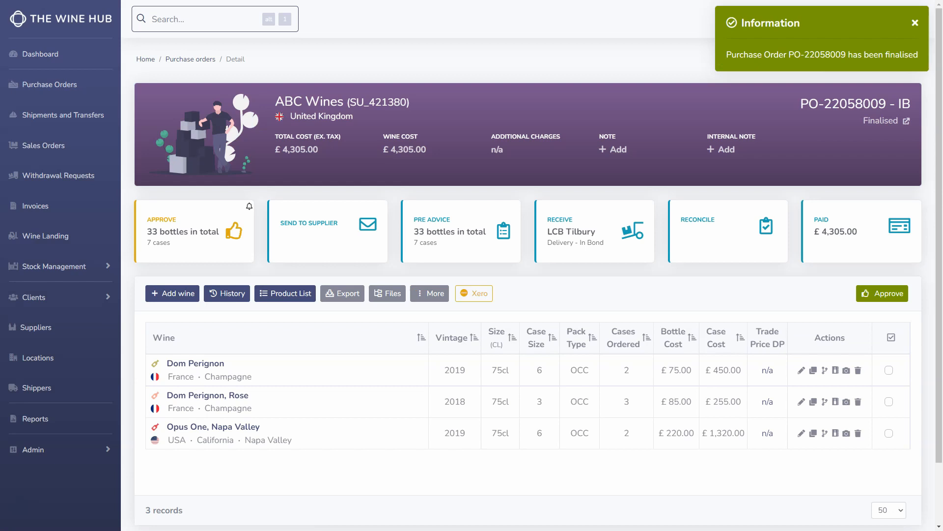
pyautogui.click(882, 294)
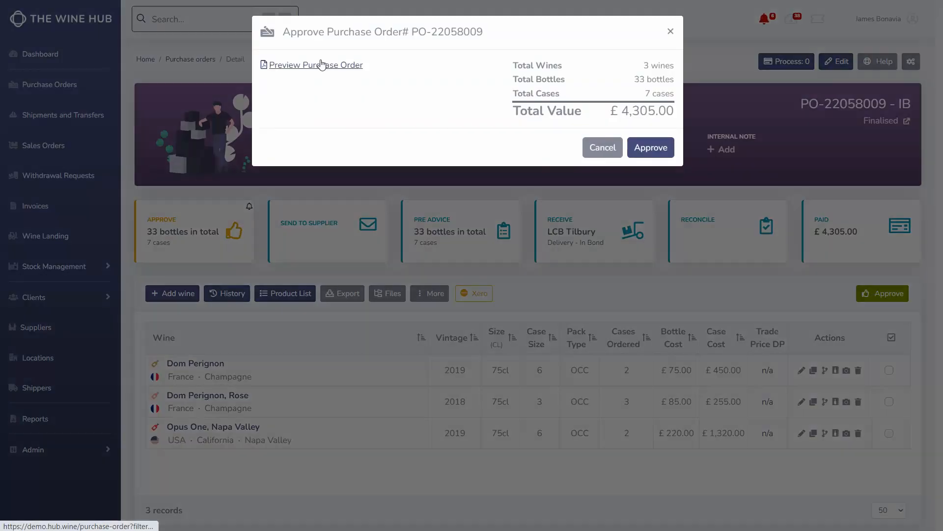
pyautogui.click(320, 66)
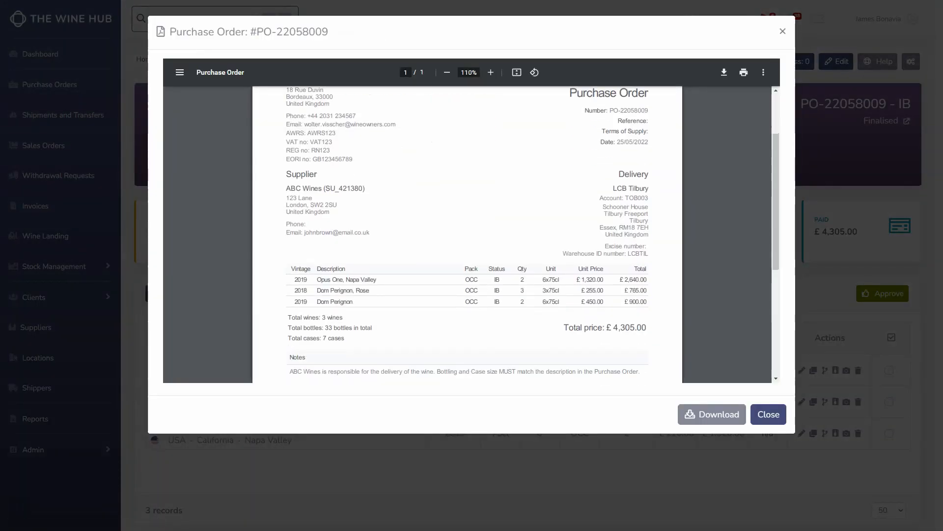
pyautogui.click(769, 414)
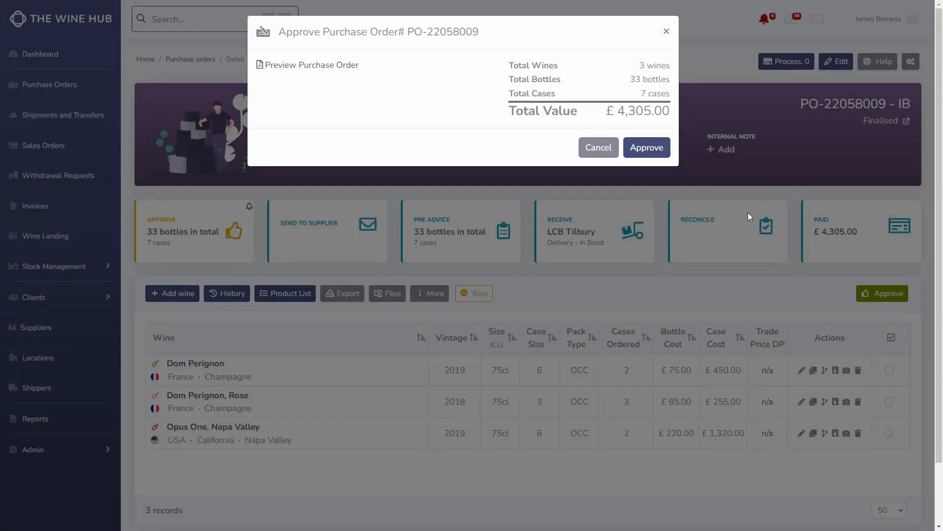
pyautogui.click(645, 148)
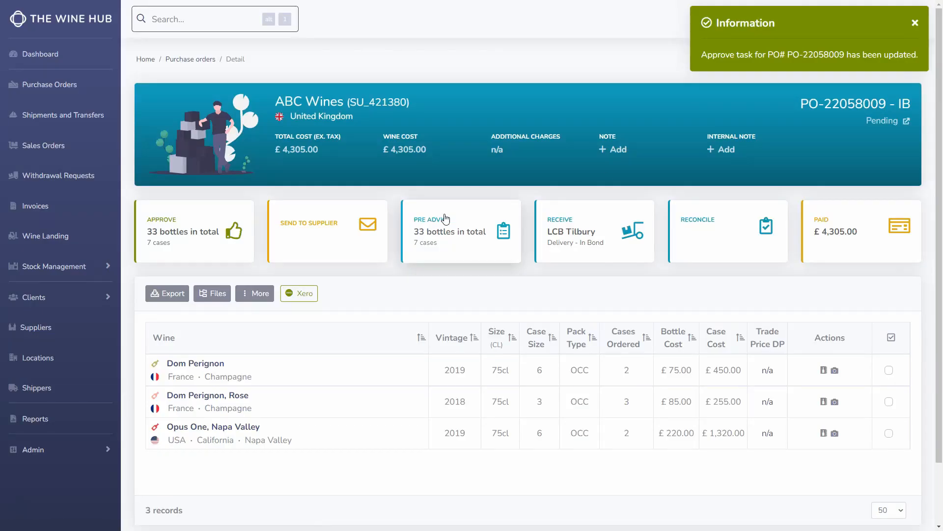
# Email the purchase order to the supplier using the "Send to supplier" template
pyautogui.click(364, 231)
pyautogui.click(344, 272)
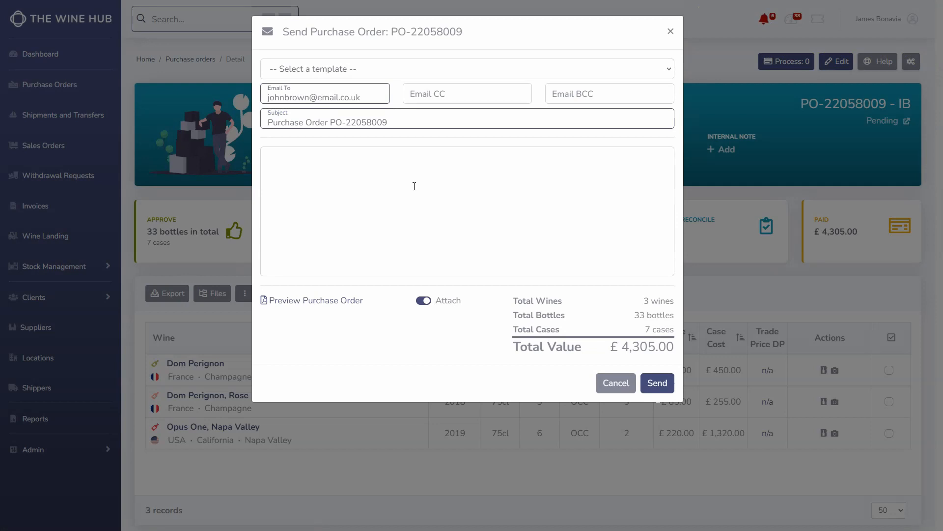
pyautogui.click(476, 76)
pyautogui.click(472, 108)
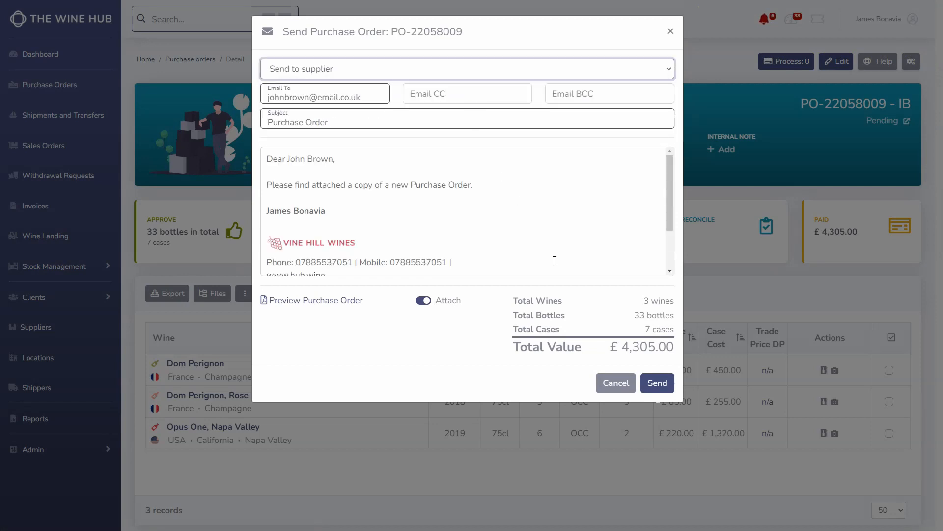
pyautogui.click(658, 383)
# Mark the purchase order's pre-advice task as not applicable and its receive task as complete
pyautogui.click(500, 257)
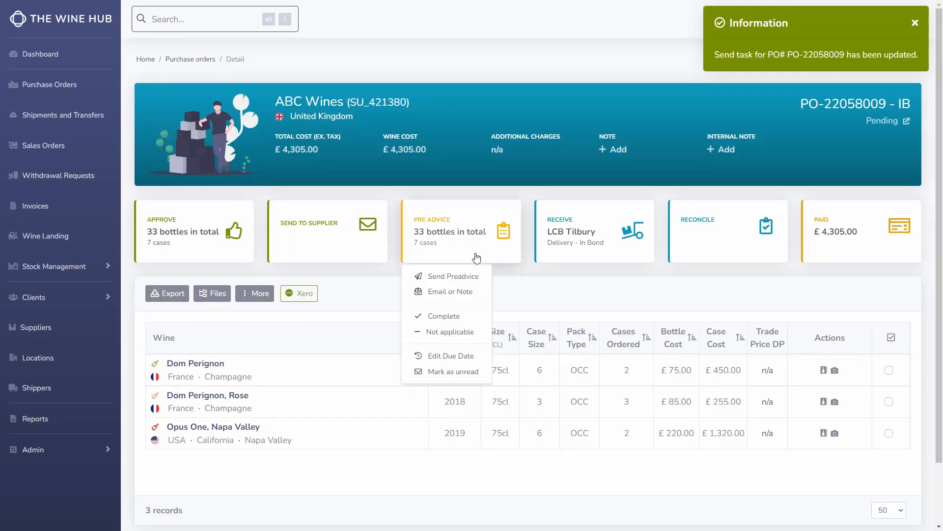
pyautogui.click(483, 330)
pyautogui.click(594, 256)
pyautogui.click(581, 373)
# Record the delivered cases: 2 for Dom Perignon, 3 for Dom Perignon, Rose and 2 for Opus One, saving each line
pyautogui.write('2')
pyautogui.click(817, 368)
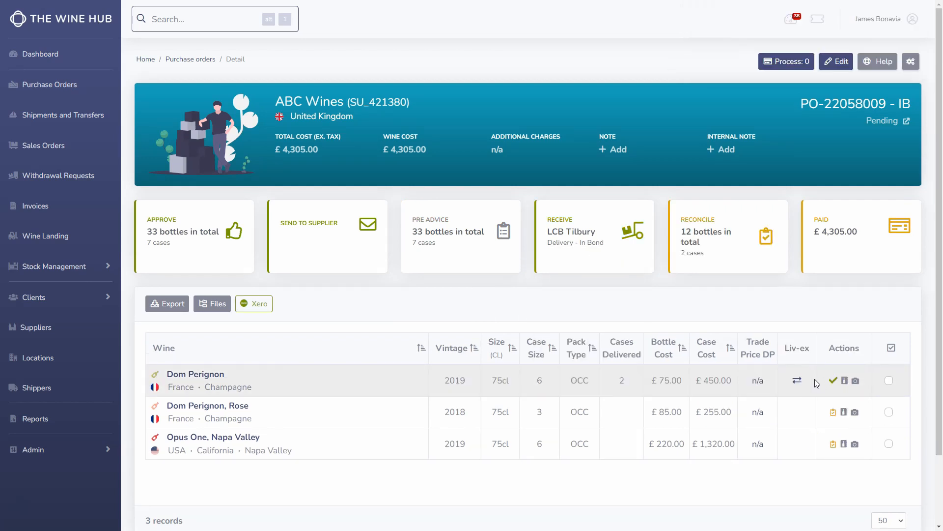
pyautogui.click(830, 412)
pyautogui.click(625, 410)
pyautogui.write('3')
pyautogui.click(832, 410)
pyautogui.click(830, 443)
pyautogui.click(622, 441)
pyautogui.write('2')
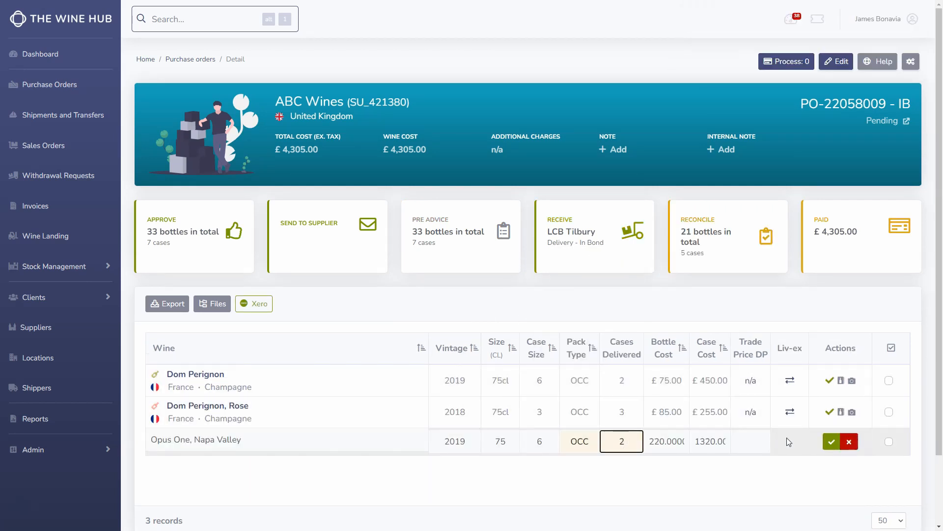
pyautogui.click(832, 441)
# Mark the purchase order's reconcile and paid tasks as complete
pyautogui.click(737, 261)
pyautogui.click(711, 311)
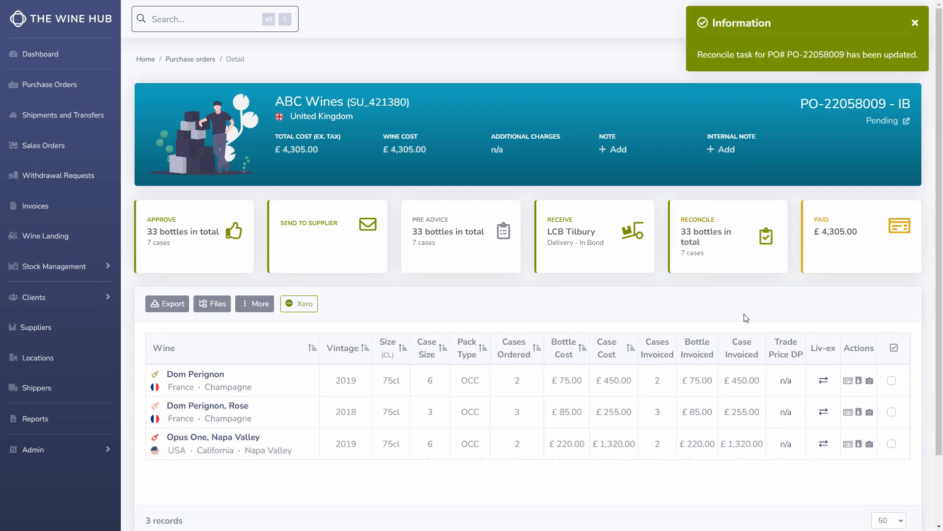
pyautogui.click(855, 253)
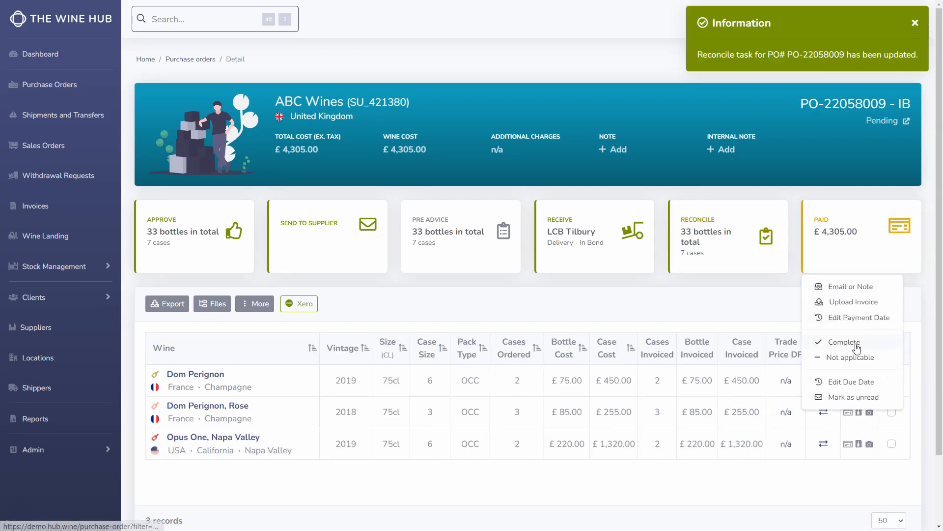
pyautogui.click(857, 348)
pyautogui.click(878, 308)
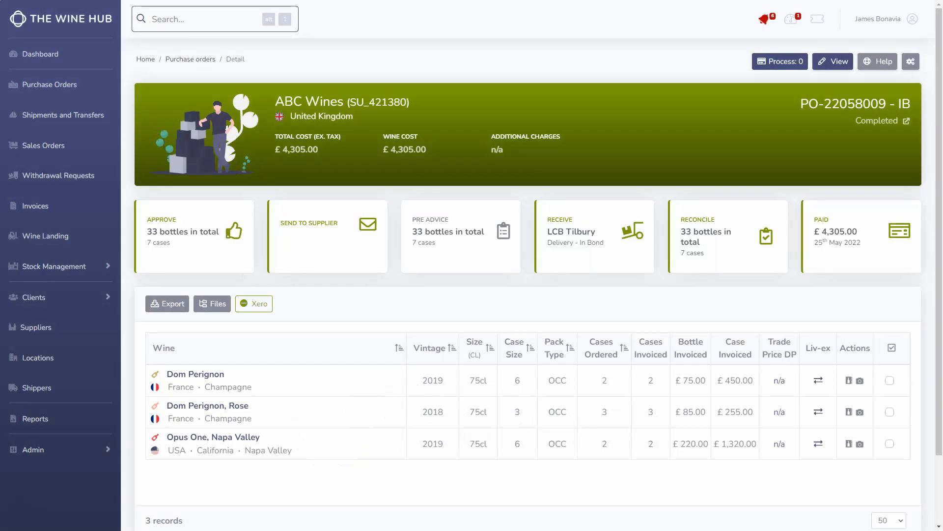
# Open the stock inventory and search for Opus One Napa Valley, vintage 2019
pyautogui.click(54, 266)
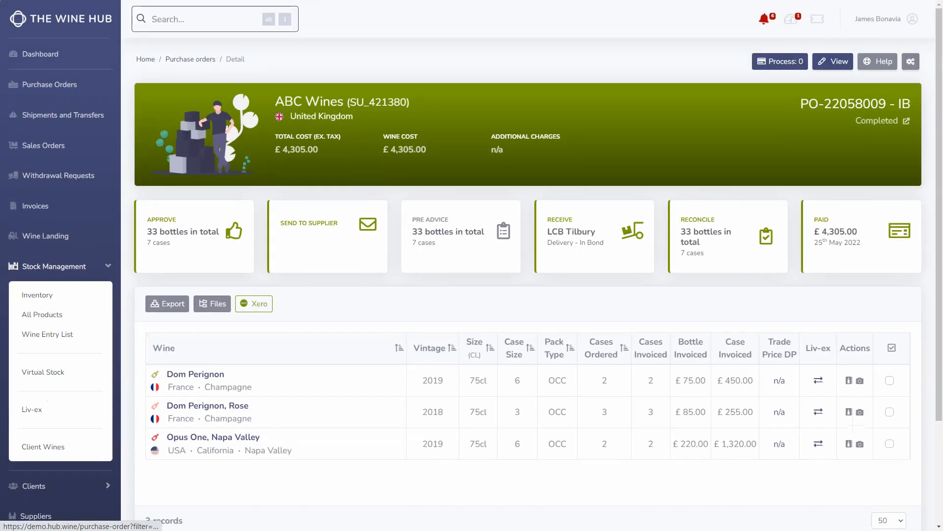
pyautogui.click(105, 289)
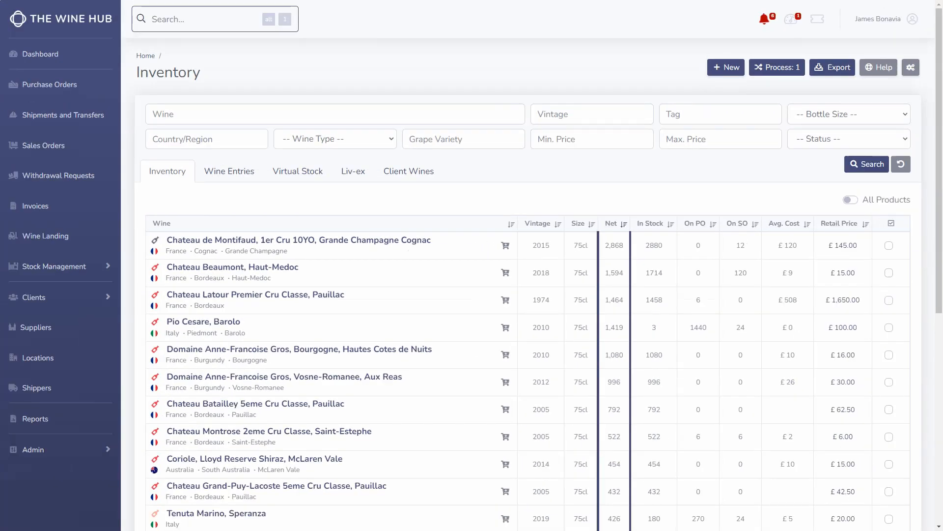
pyautogui.click(265, 116)
pyautogui.write('Opus One')
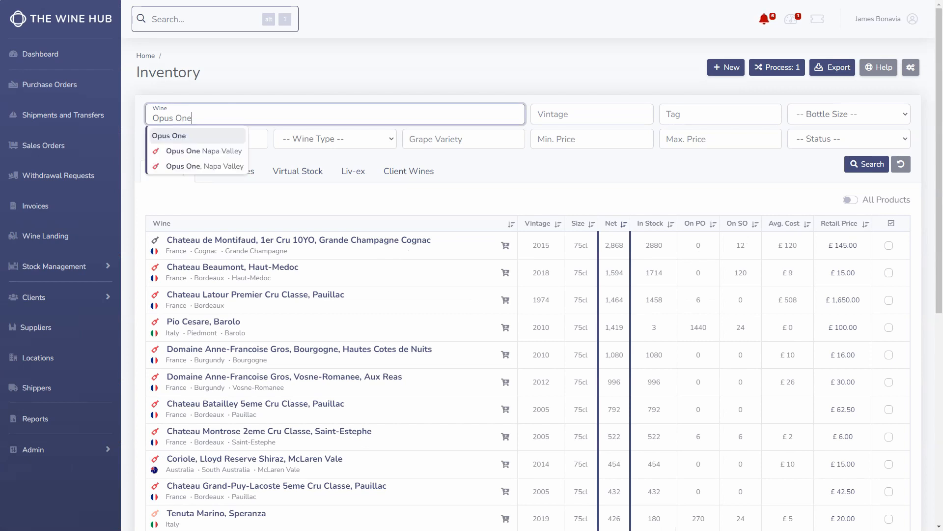
pyautogui.click(227, 151)
pyautogui.click(541, 116)
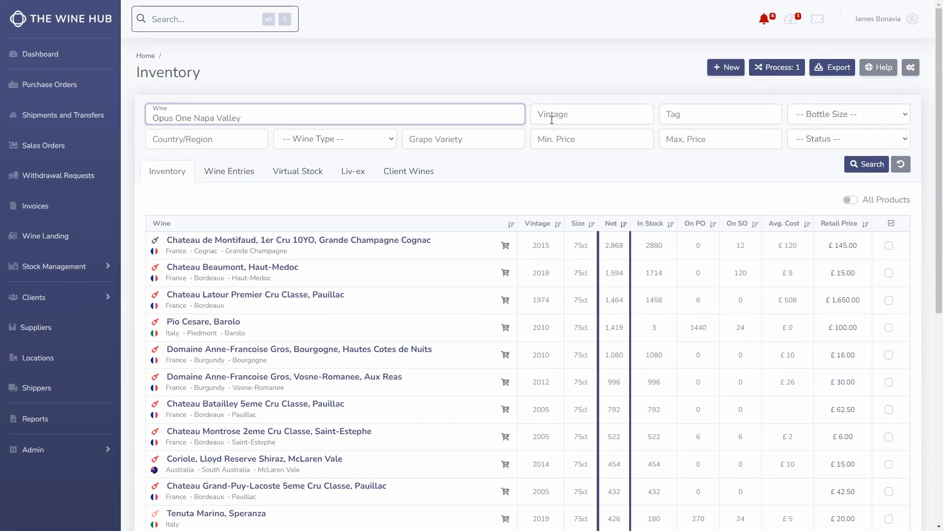
pyautogui.write('2019')
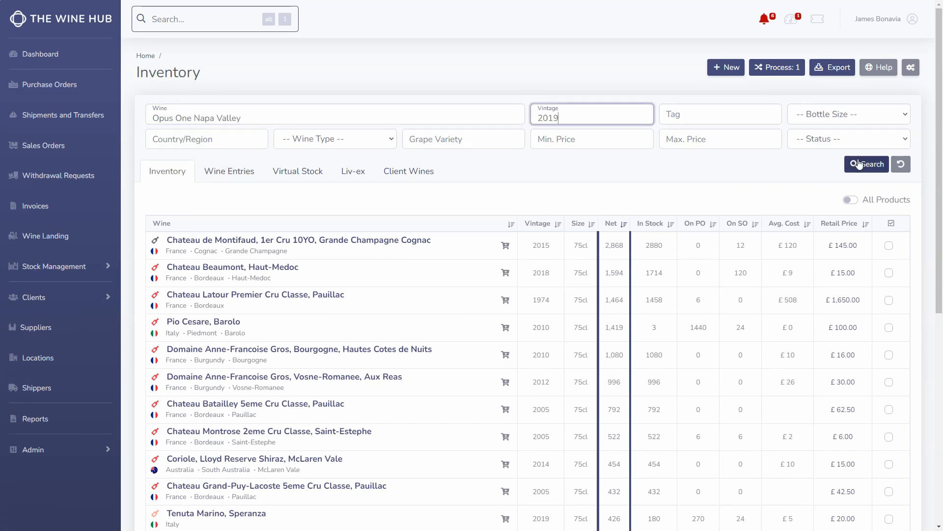
pyautogui.click(855, 164)
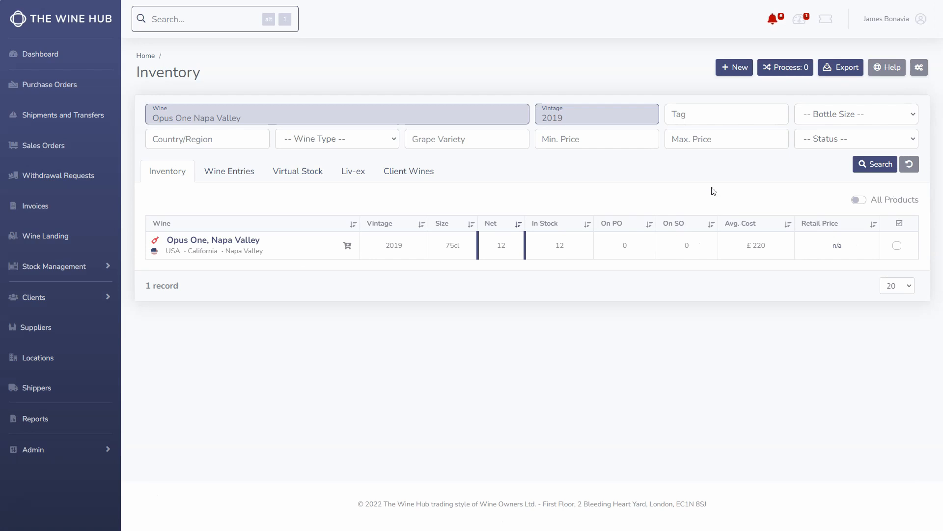
# Bulk-update the tags of Opus One, Napa Valley 2019 with Holiday Gifting, using the Add missing tags option
pyautogui.click(897, 245)
pyautogui.click(787, 67)
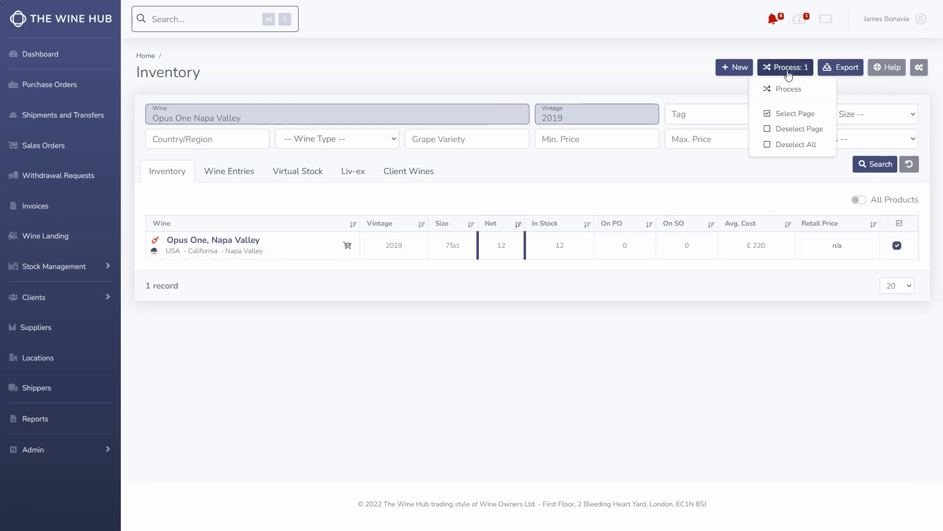
pyautogui.click(790, 95)
pyautogui.click(231, 114)
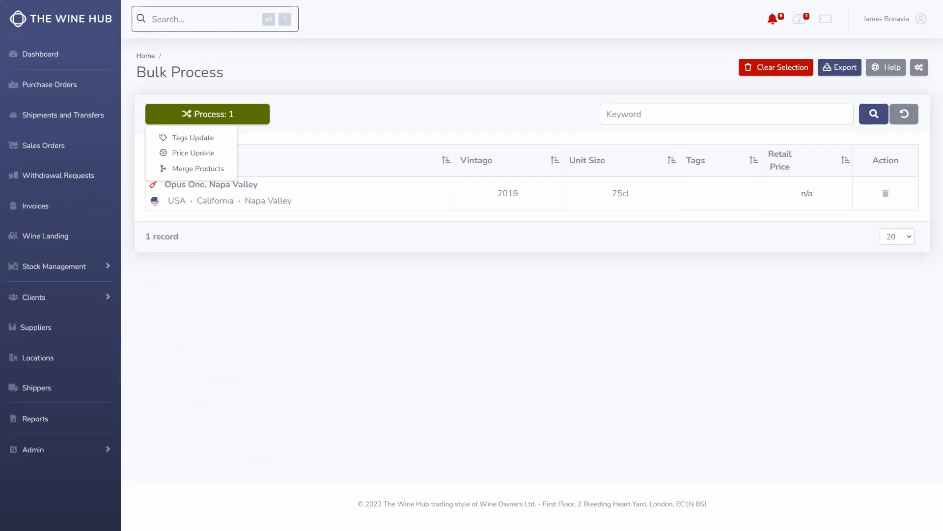
pyautogui.click(222, 138)
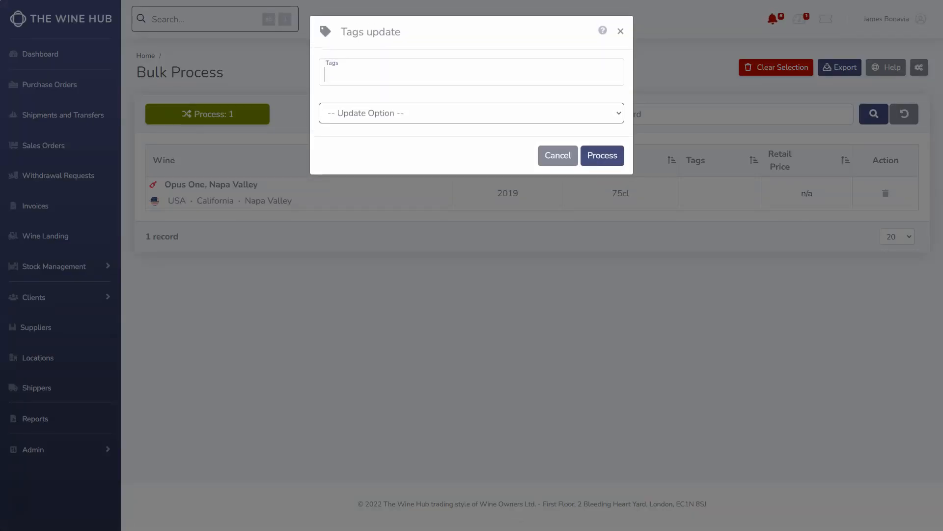
pyautogui.click(365, 80)
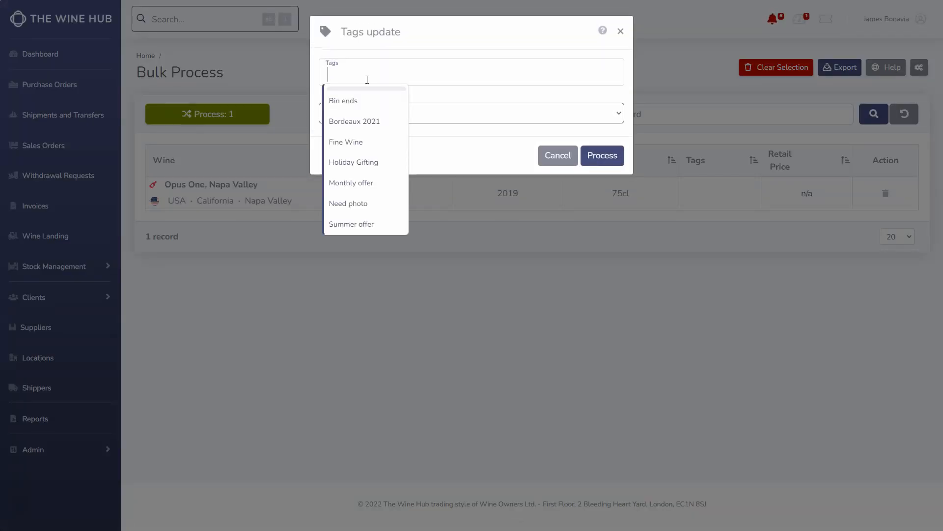
pyautogui.click(362, 170)
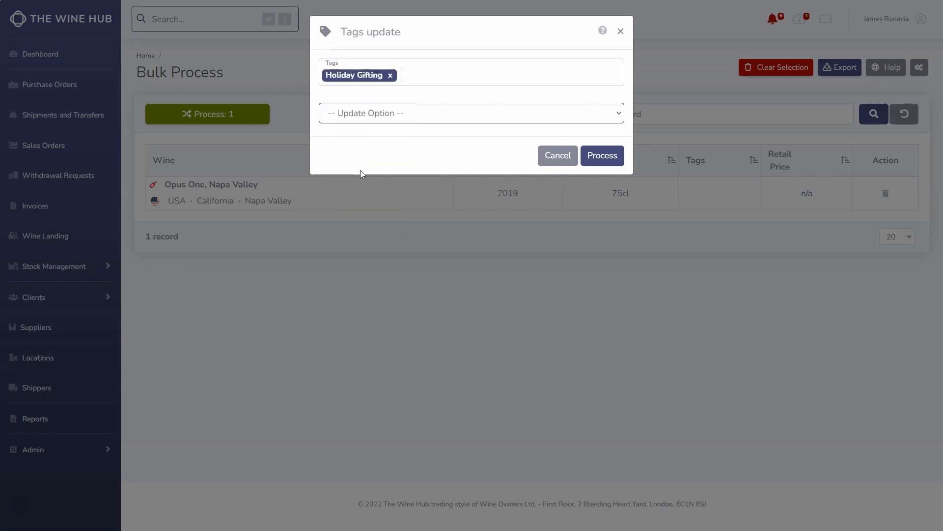
pyautogui.click(391, 119)
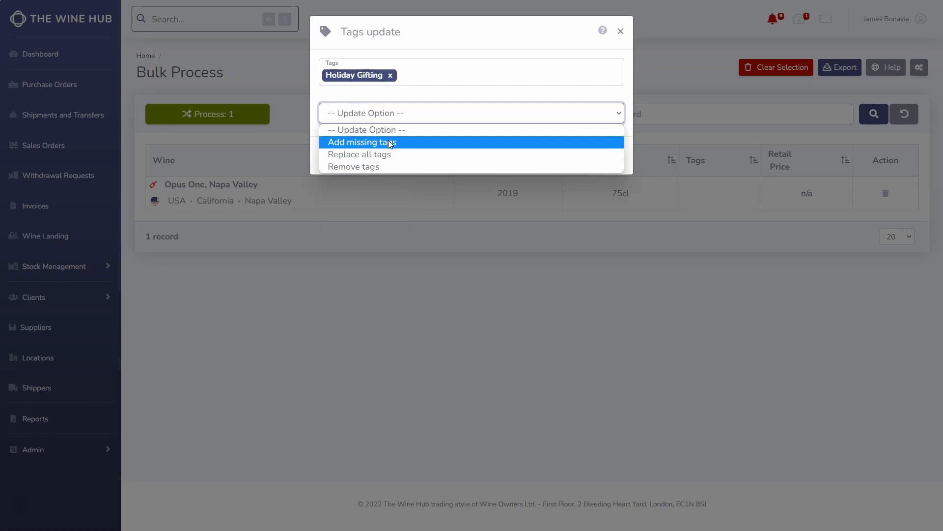
pyautogui.click(388, 142)
pyautogui.click(594, 155)
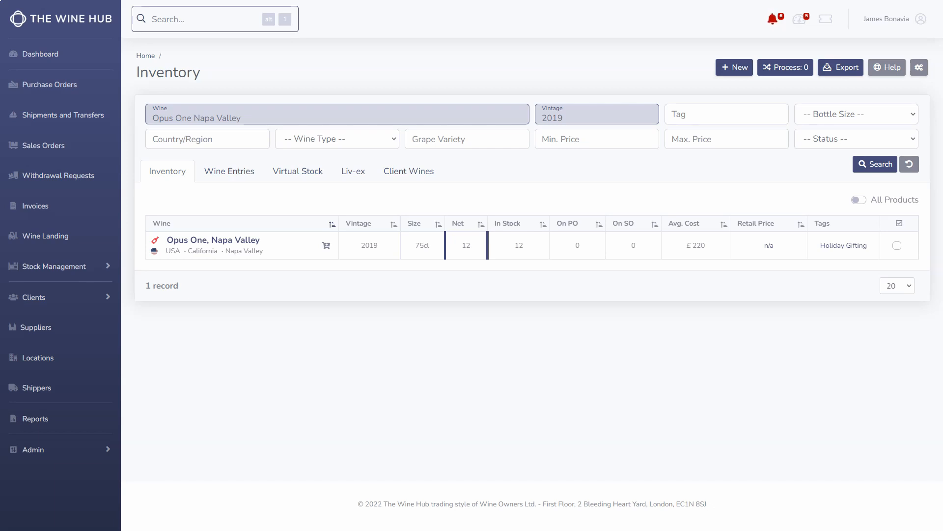
# Open the detail page of Opus One, Napa Valley and enter in-bond bottle prices of 240 for retail and 230 for trade
pyautogui.click(260, 242)
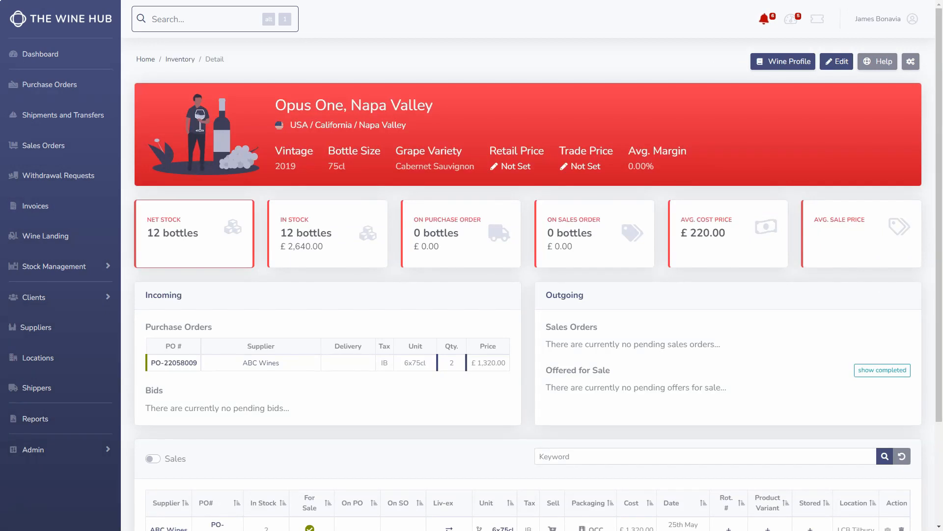
pyautogui.scroll(-3, 200, 125)
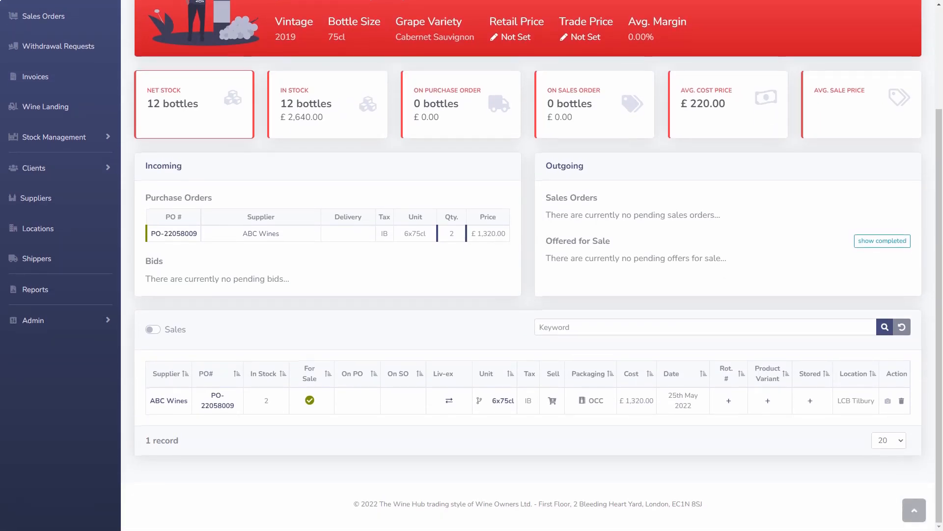
pyautogui.scroll(3, 200, 125)
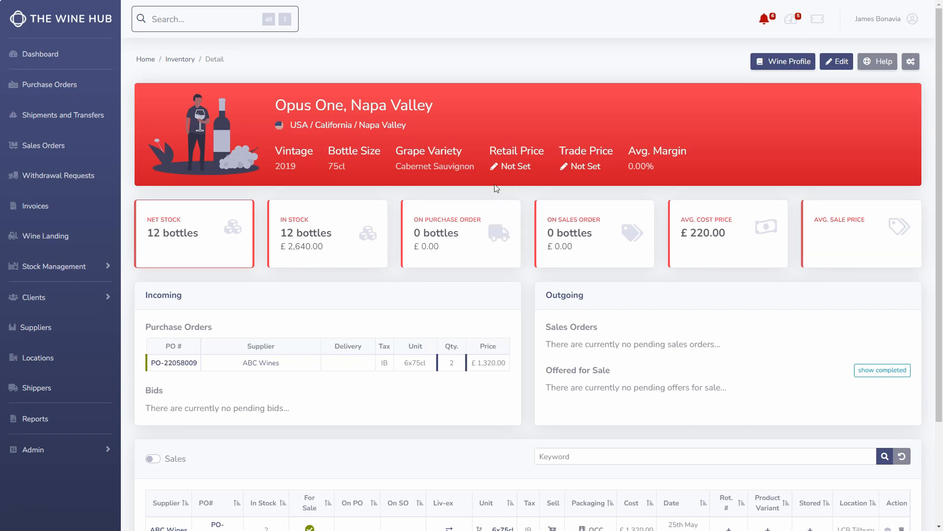
pyautogui.click(509, 168)
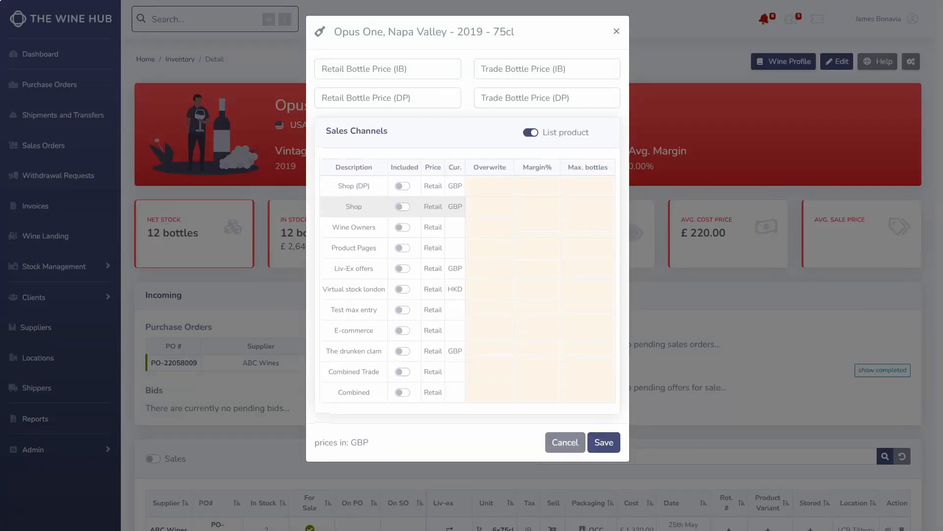
pyautogui.click(388, 69)
pyautogui.write('240')
pyautogui.press('Tab')
pyautogui.write('230')
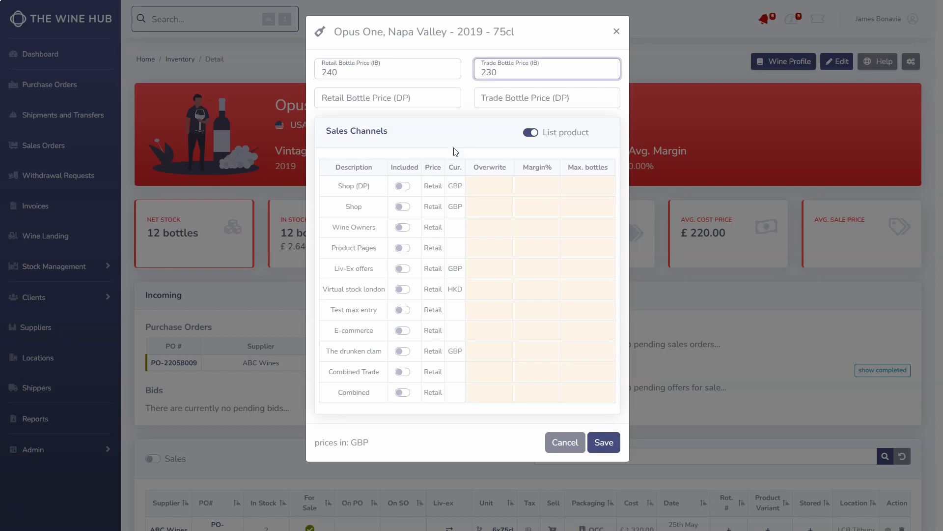
# Include the Shop sales channel with a 20% margin and a maximum of 6 bottles, and save the pricing
pyautogui.click(401, 207)
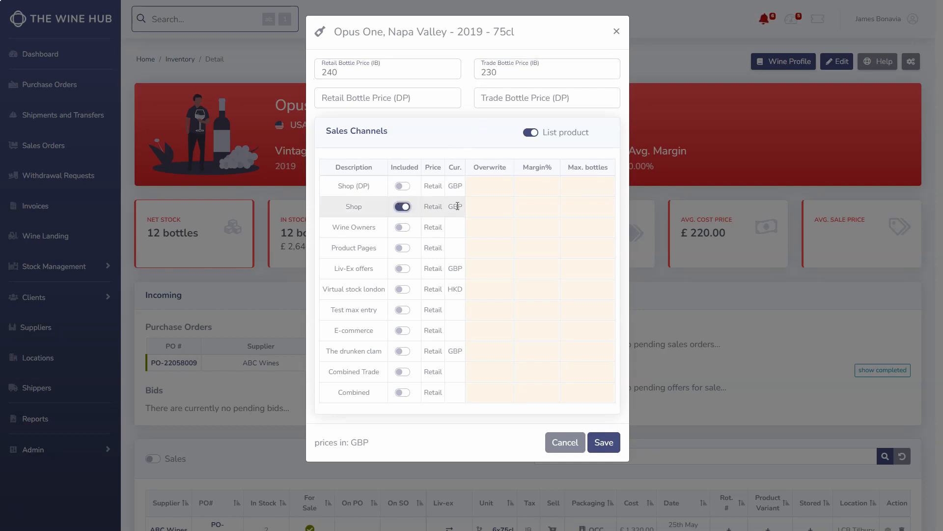
pyautogui.click(523, 206)
pyautogui.write('20')
pyautogui.press('Tab')
pyautogui.write('6')
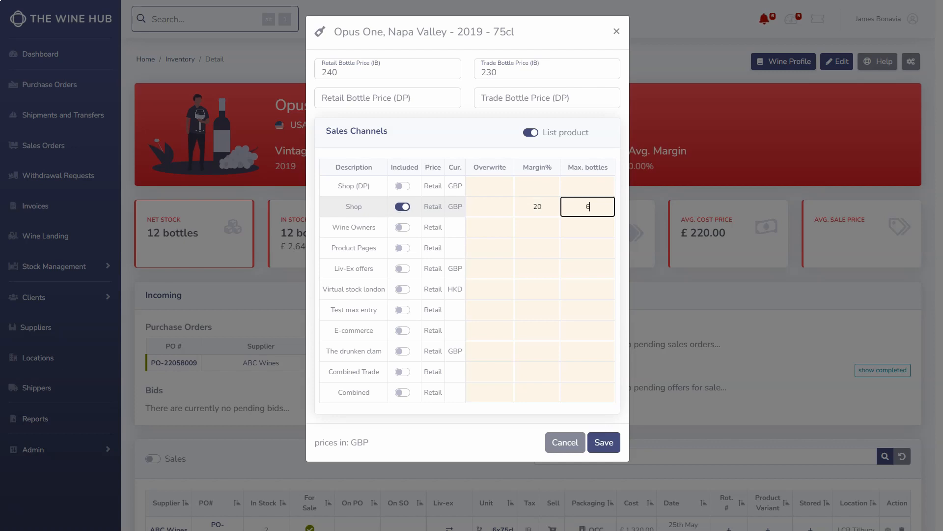
pyautogui.click(597, 444)
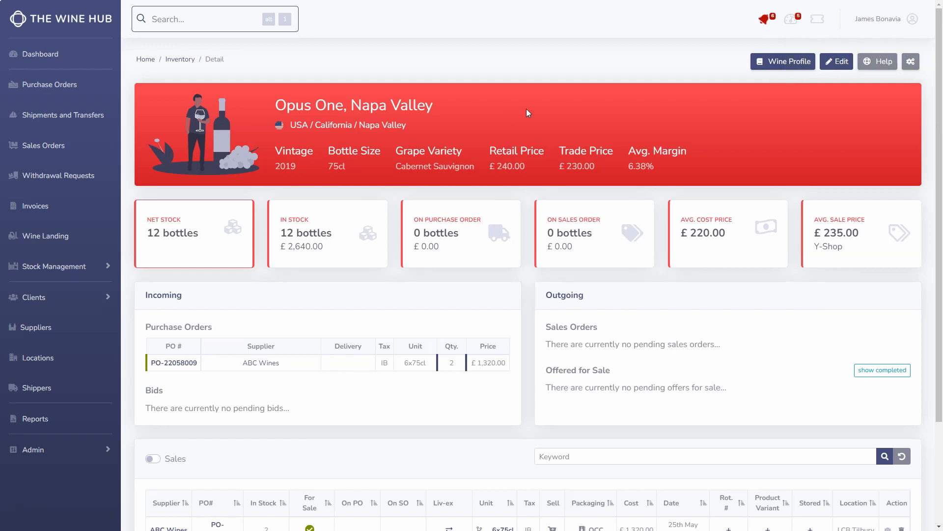
# Open the wine profile of Opus One and review its label, bottle image, producer profile and wine reviews
pyautogui.click(774, 66)
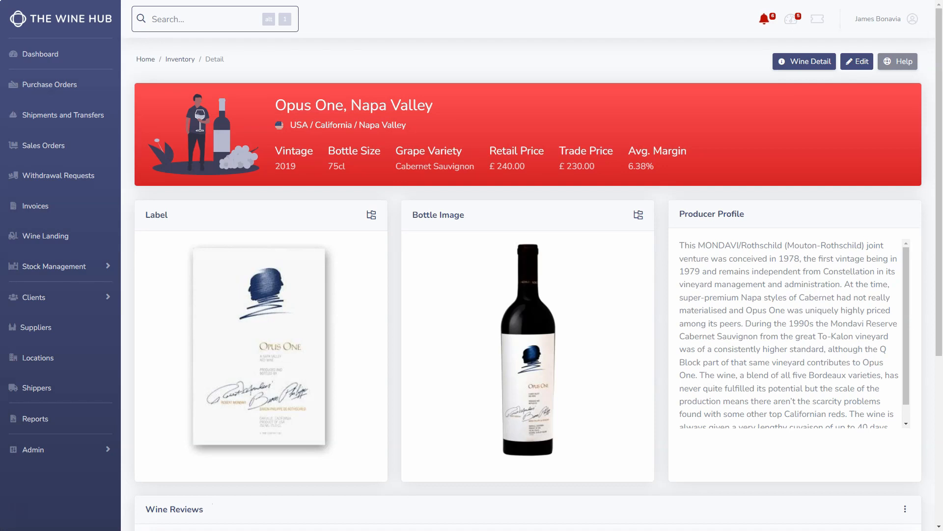
pyautogui.scroll(-5, 532, 266)
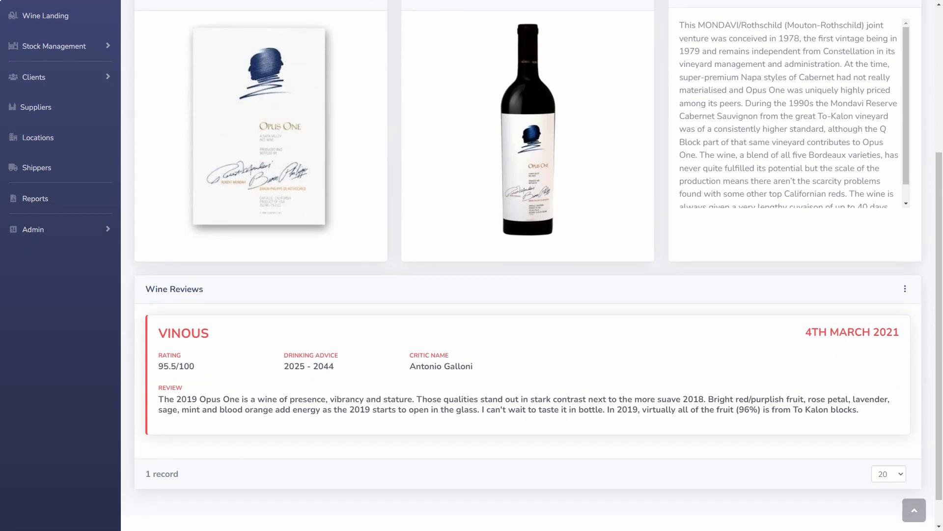
pyautogui.scroll(5, 200, 126)
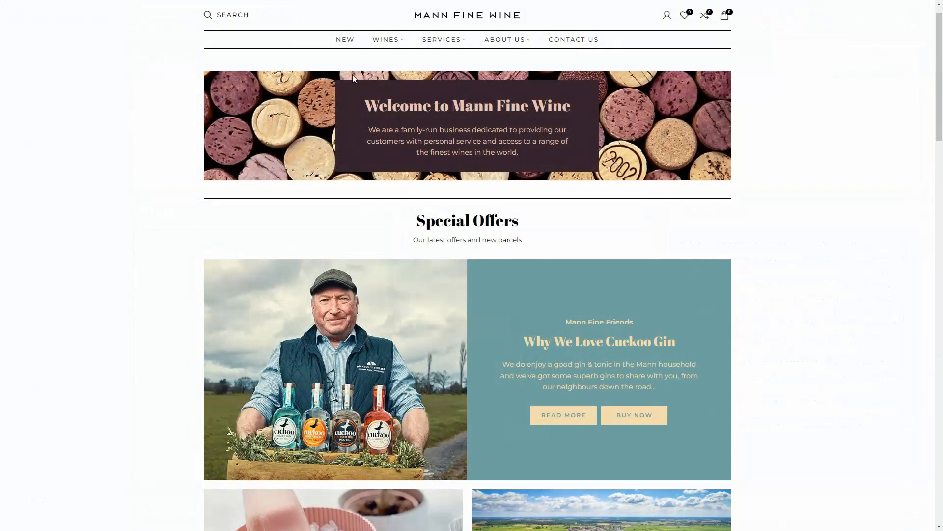
# On the Mann Fine Wine website, browse the sparkling wines and view the 1995 Charles Heidsieck product page with its tasting notes
pyautogui.moveTo(385, 39)
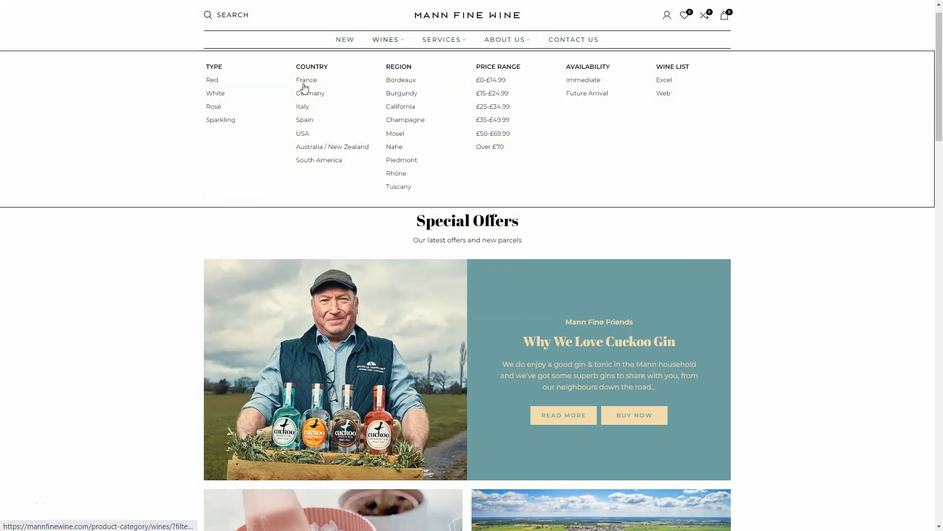
pyautogui.click(231, 121)
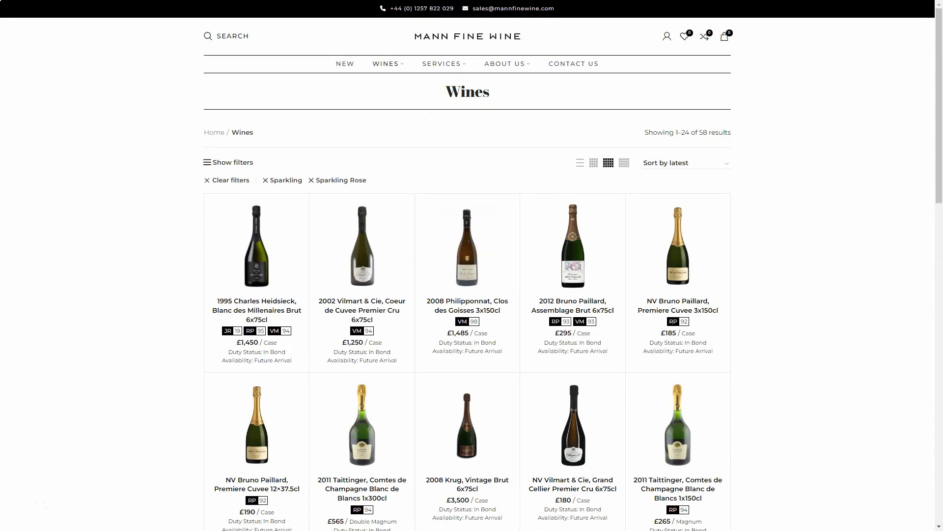
pyautogui.scroll(-1, 264, 516)
pyautogui.click(251, 218)
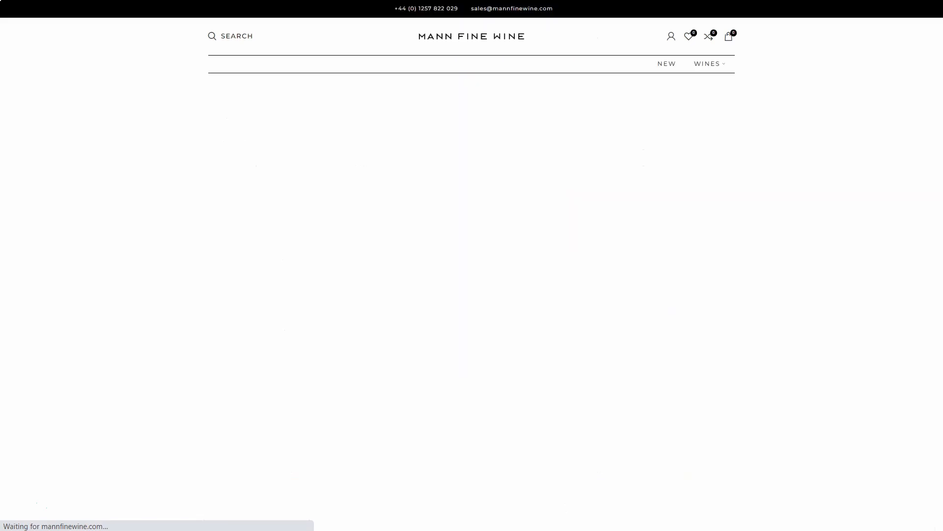
pyautogui.scroll(-3, 251, 218)
pyautogui.scroll(-2, 472, 287)
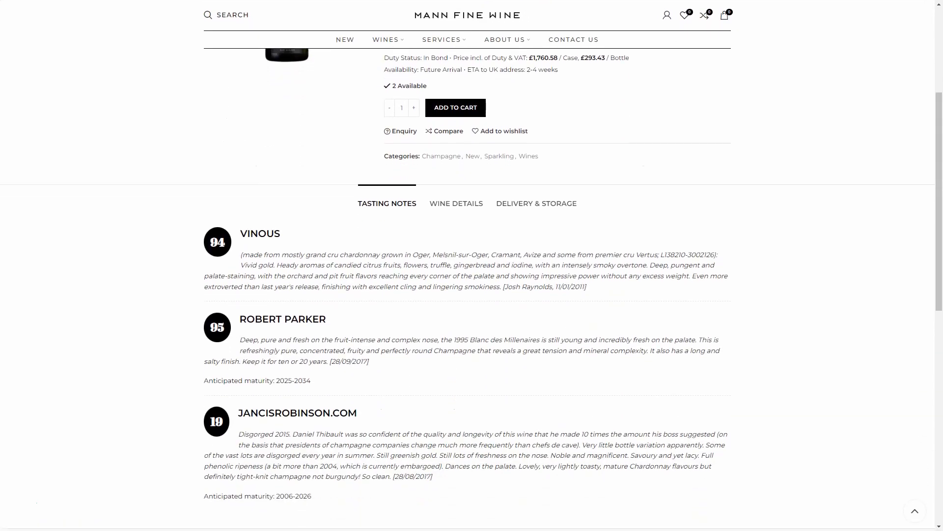
pyautogui.scroll(3, 471, 287)
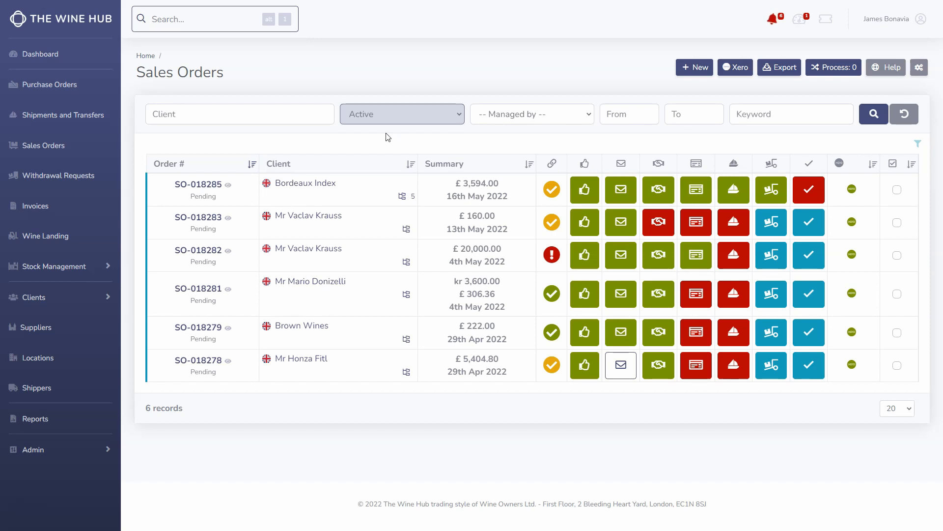
# In the client wines stock of The Wine Hub, select 12 bottles of 4 Winds 2020 and send them to bulk processing
pyautogui.click(55, 266)
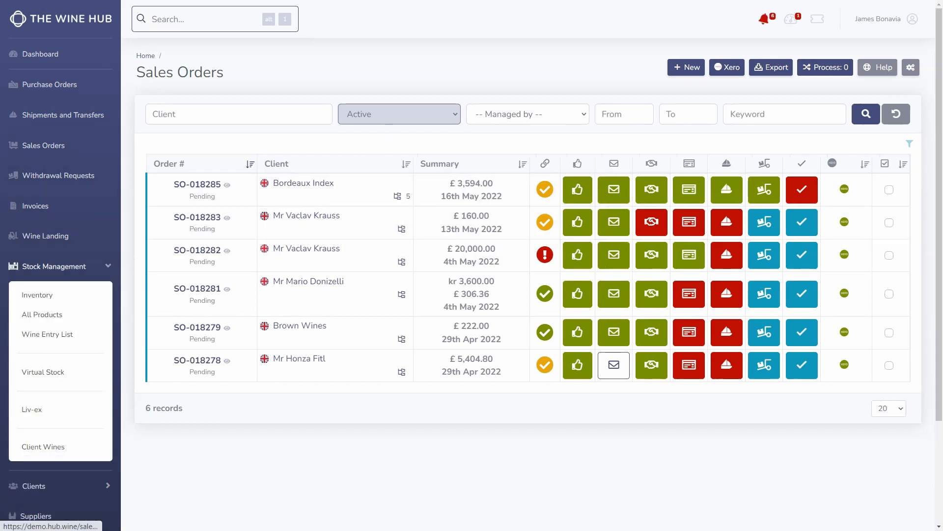
pyautogui.click(63, 448)
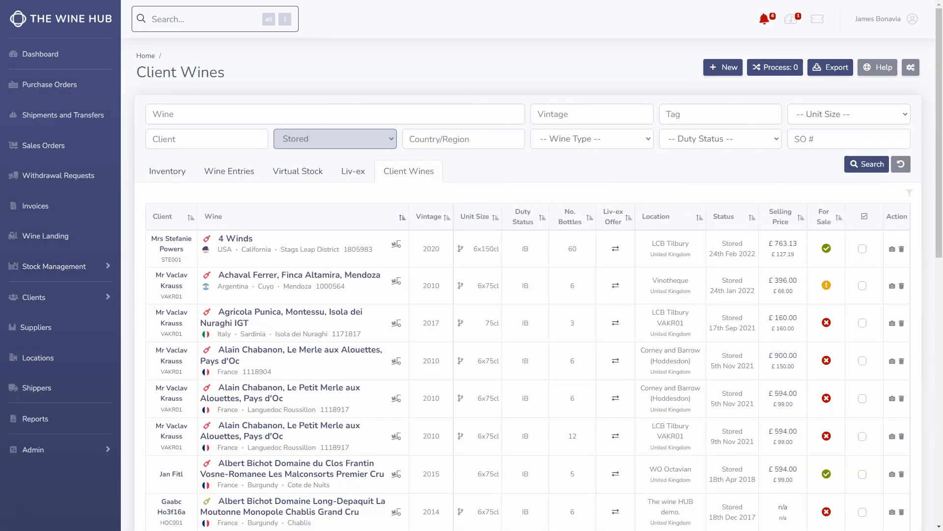
pyautogui.click(862, 248)
pyautogui.write('12')
pyautogui.click(775, 67)
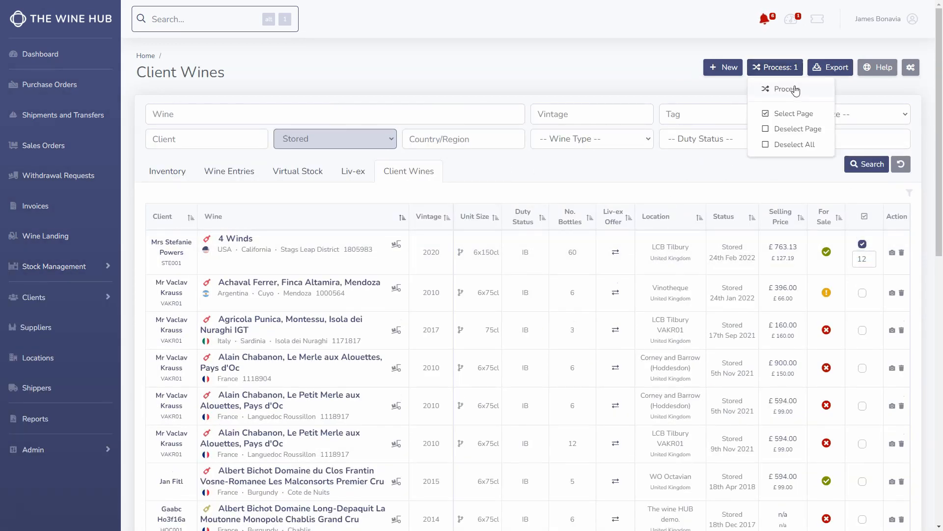
pyautogui.click(789, 91)
# Start selling the selected client wine in a new sales order, entering the private client's name as buyer
pyautogui.click(265, 121)
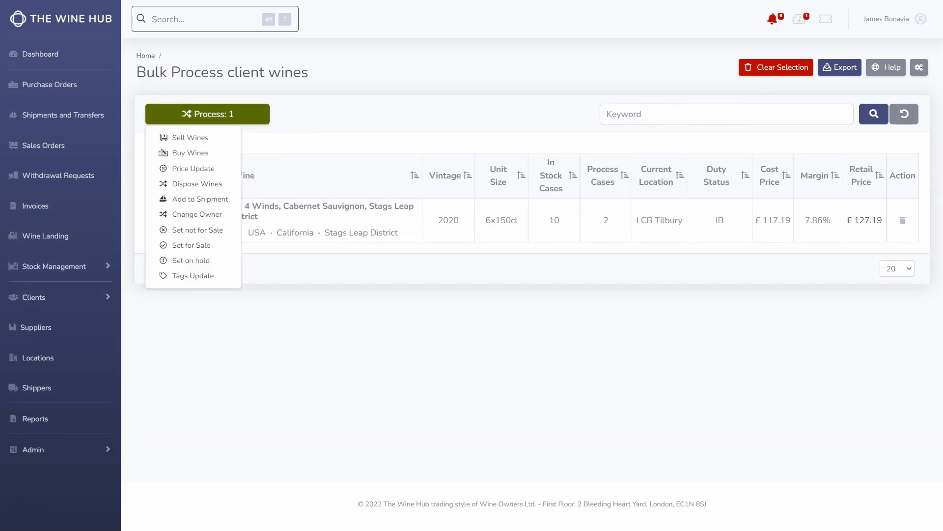
pyautogui.click(235, 132)
pyautogui.write('Brown (JB004) - Private Client')
pyautogui.click(370, 123)
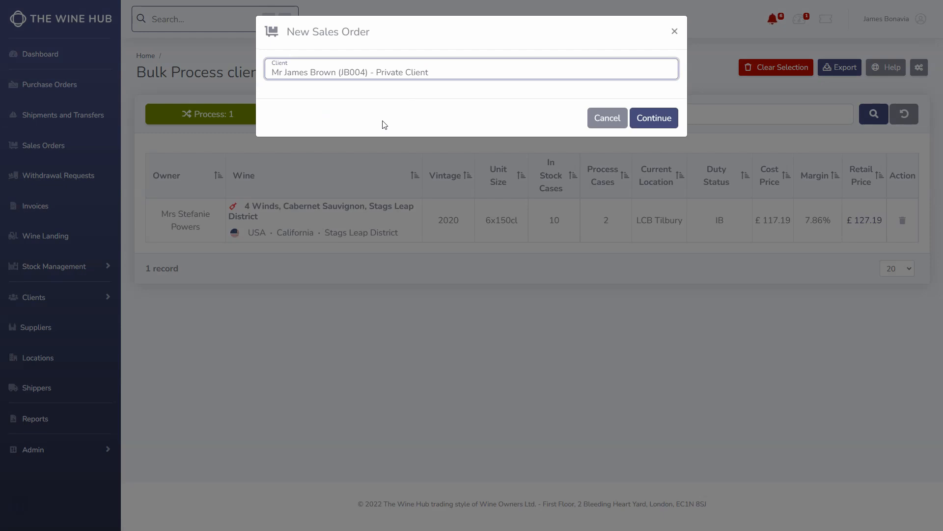
pyautogui.click(651, 128)
pyautogui.click(659, 172)
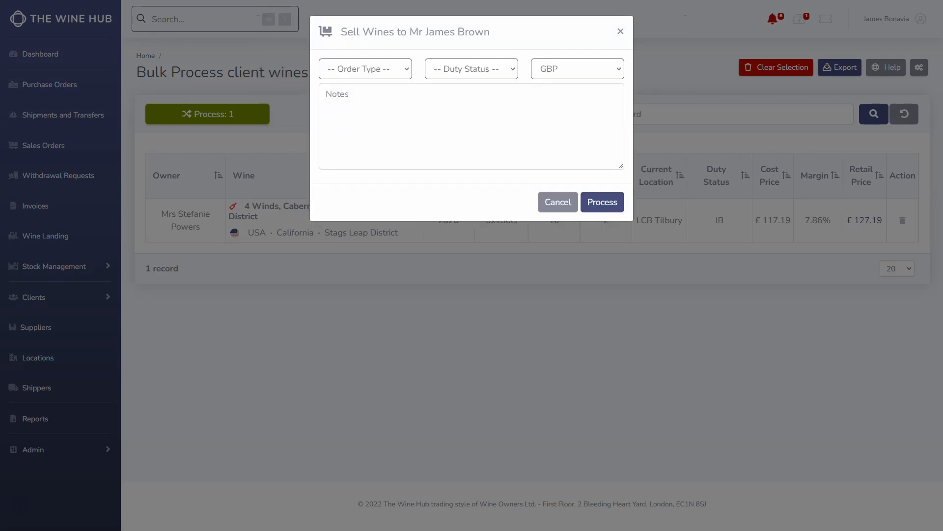
# Process the sale as an In Bond Delivery order for LCB Tilbury, and open the new sales order
pyautogui.click(373, 69)
pyautogui.click(398, 97)
pyautogui.click(443, 72)
pyautogui.click(445, 97)
pyautogui.click(445, 100)
pyautogui.click(492, 173)
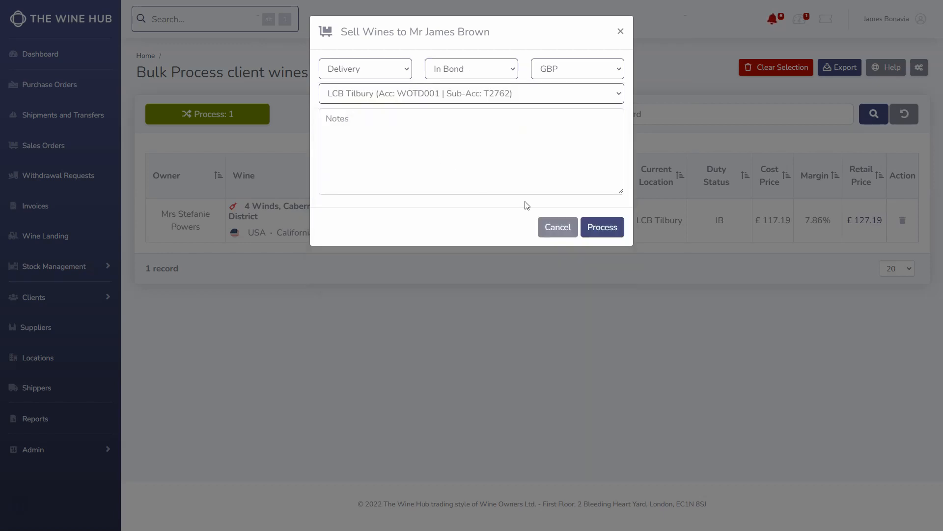
pyautogui.click(602, 227)
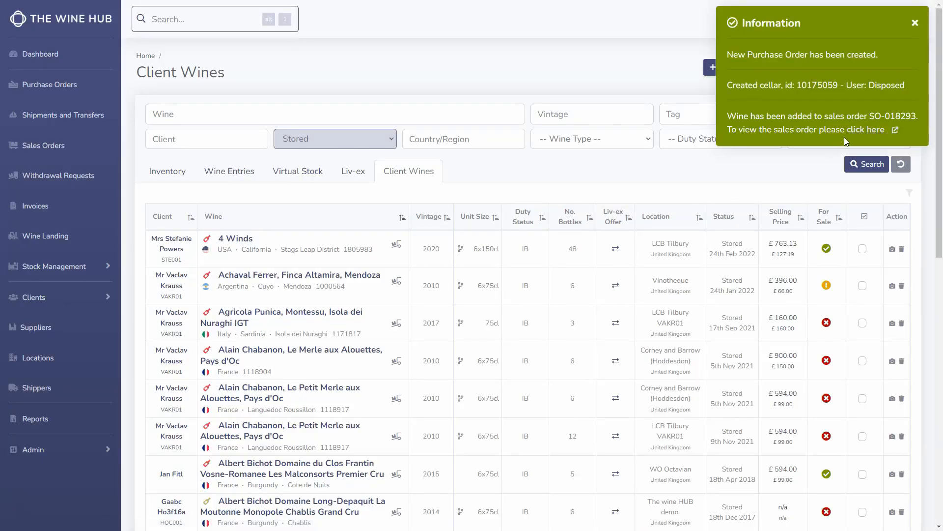
pyautogui.click(865, 129)
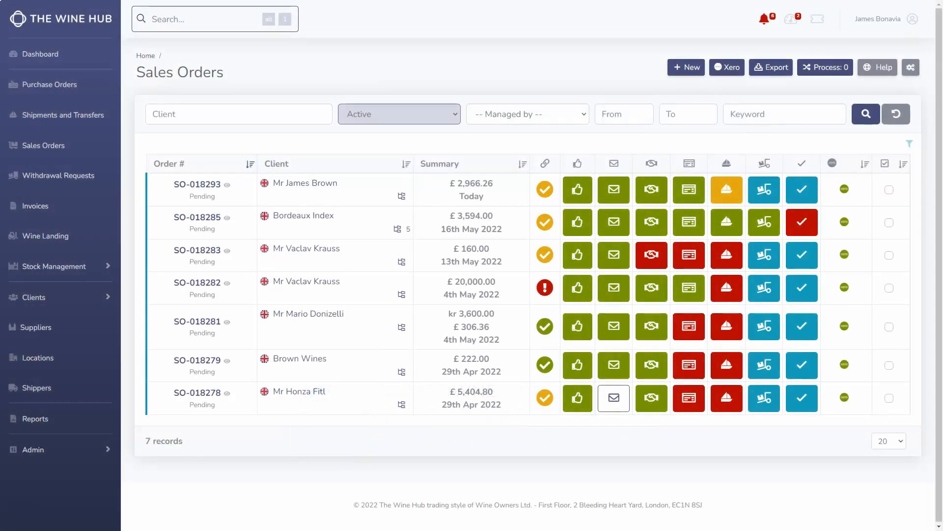
# Select the newest sales order for bulk processing and start adding it to a shipment
pyautogui.click(889, 189)
pyautogui.click(825, 67)
pyautogui.click(830, 89)
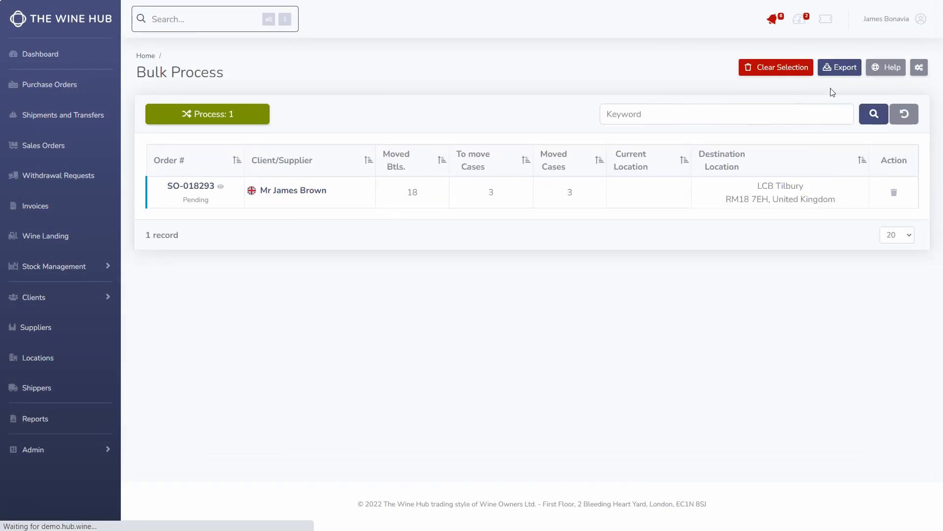
pyautogui.click(231, 120)
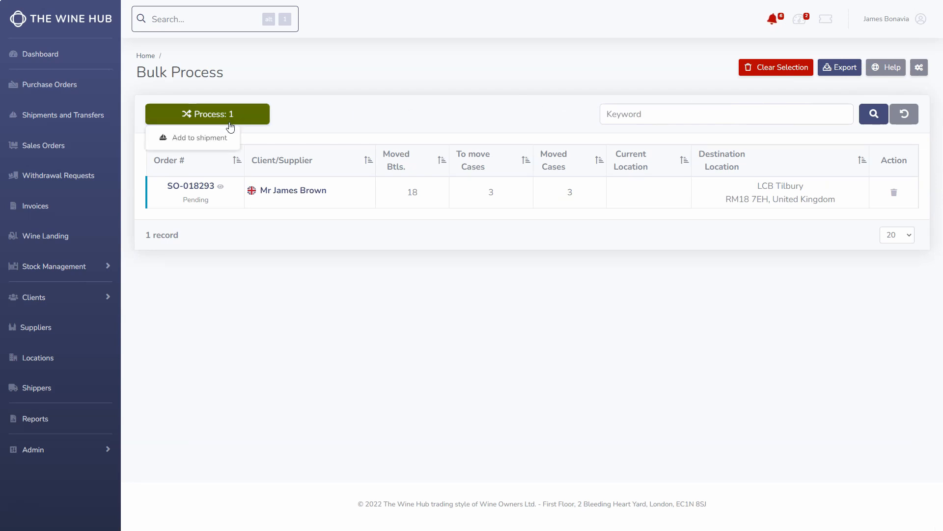
pyautogui.click(227, 140)
# Set up a new shipment named "May Shipment" with DHL as the shipper
pyautogui.click(308, 94)
pyautogui.click(305, 69)
pyautogui.write('May Shipment')
pyautogui.click(435, 98)
pyautogui.click(433, 124)
# Set the pick-up date to 30/05/2022 and the delivery date to 13 June 2022, save the shipment and open it
pyautogui.click(305, 186)
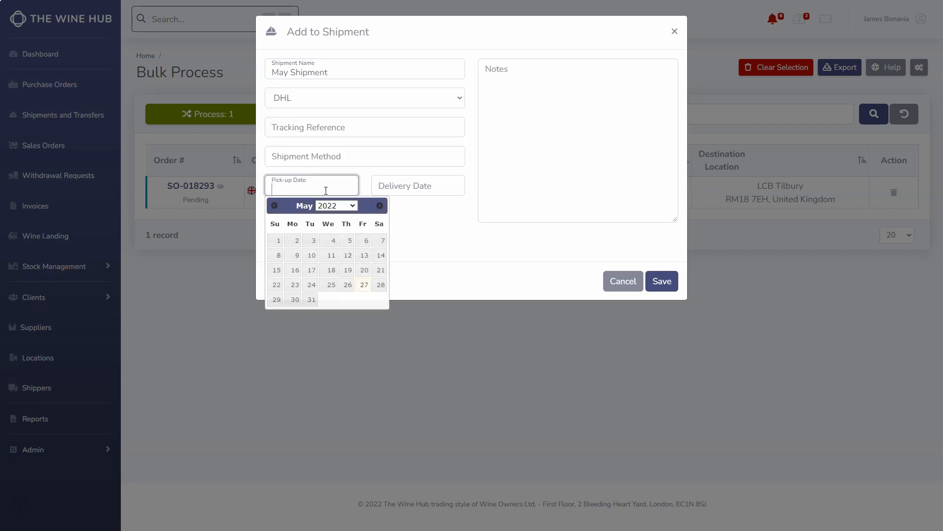
pyautogui.click(295, 299)
pyautogui.click(397, 191)
pyautogui.click(486, 206)
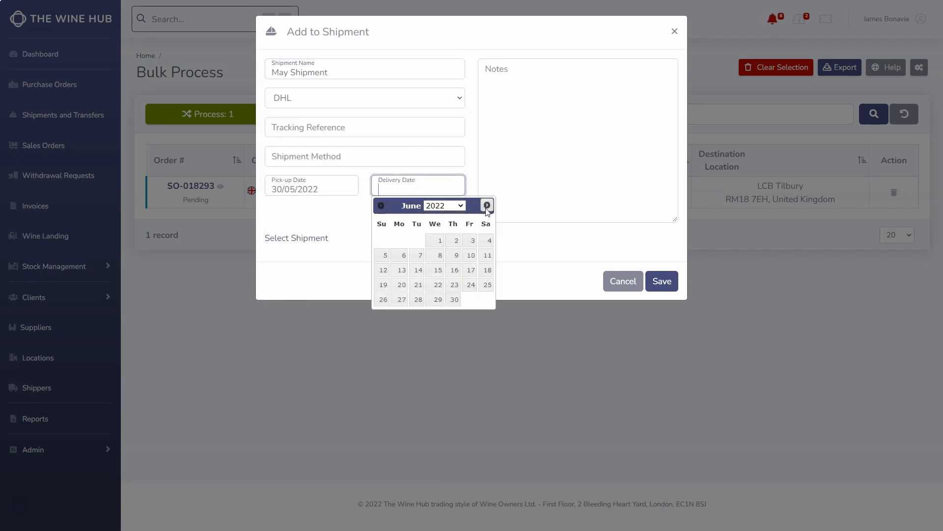
pyautogui.click(401, 270)
pyautogui.click(662, 281)
pyautogui.click(868, 72)
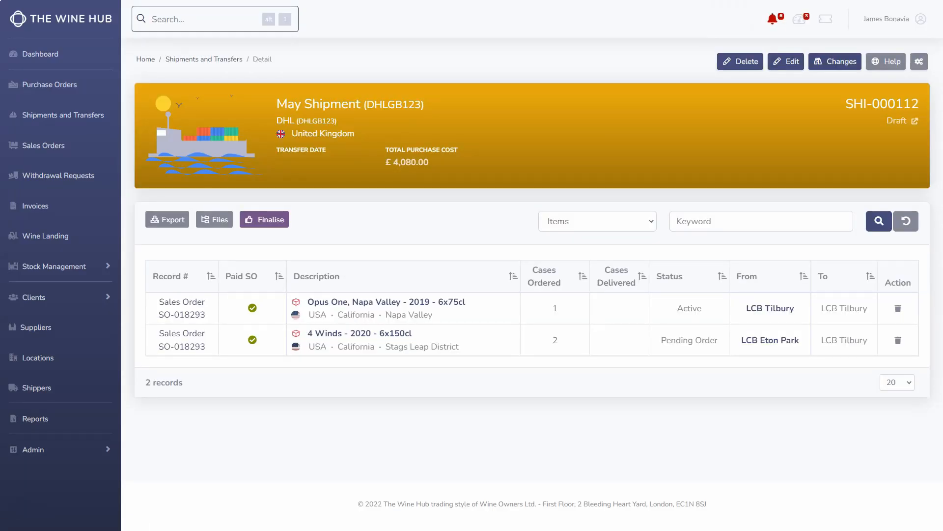
# Finalise May Shipment, start sending it, and preview its shipment order document
pyautogui.click(265, 219)
pyautogui.click(602, 137)
pyautogui.click(253, 219)
pyautogui.click(305, 301)
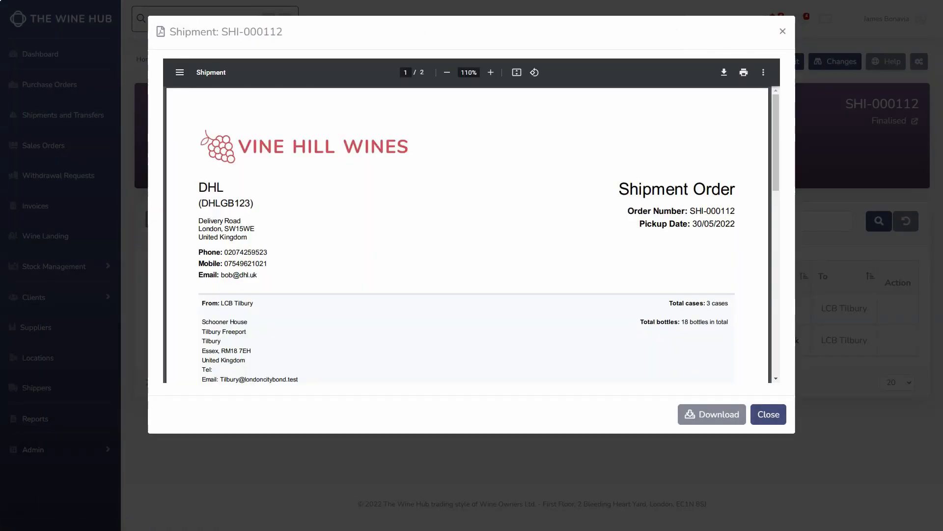
pyautogui.scroll(-10, 467, 235)
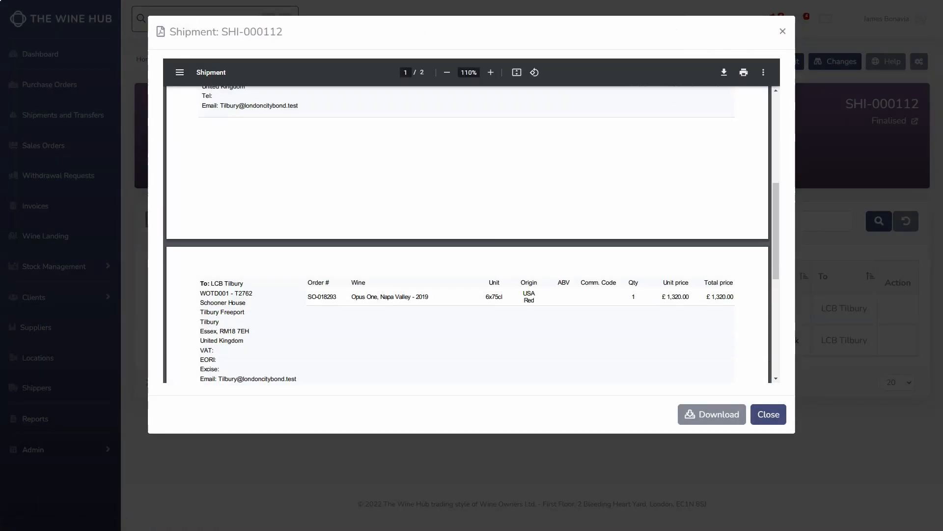
pyautogui.scroll(10, 468, 234)
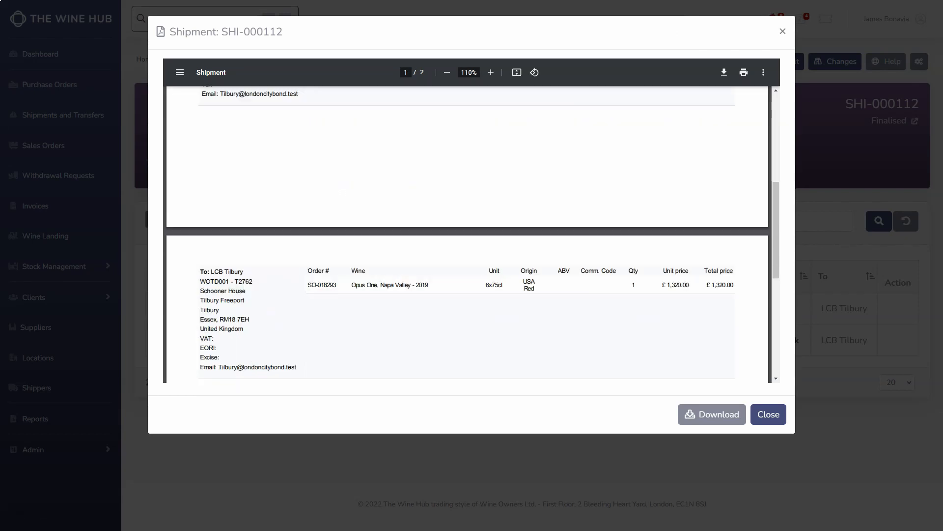
pyautogui.scroll(2, 468, 234)
pyautogui.click(762, 413)
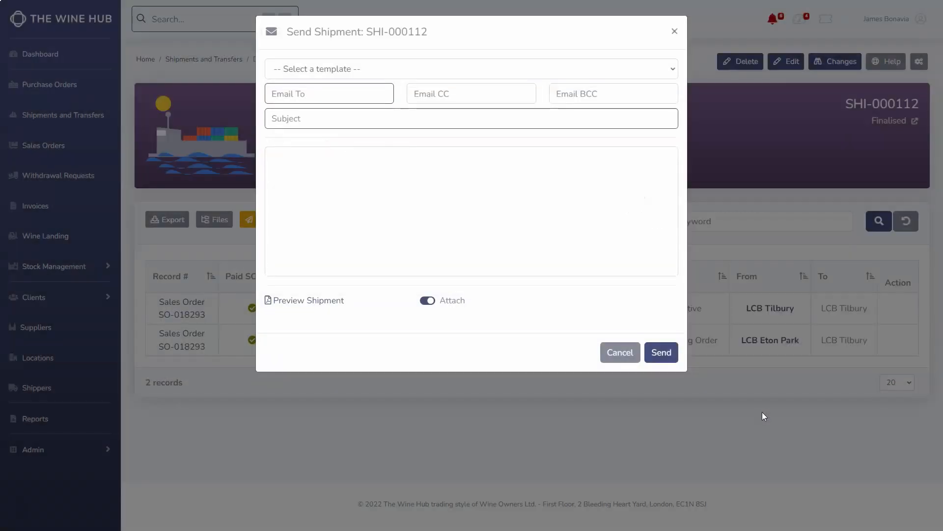
# Send the shipment order to the shipper using the "Shipping order" email template with the document attached
pyautogui.click(479, 69)
pyautogui.click(480, 134)
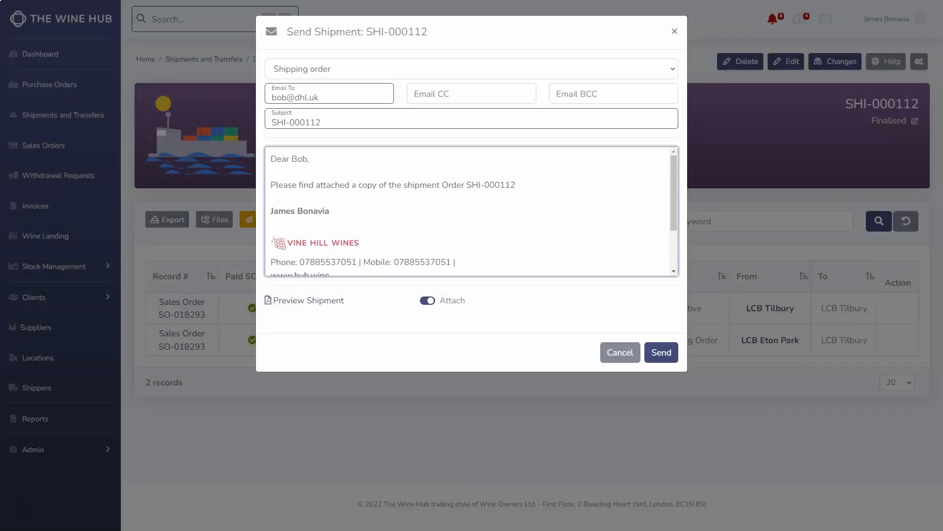
pyautogui.click(661, 352)
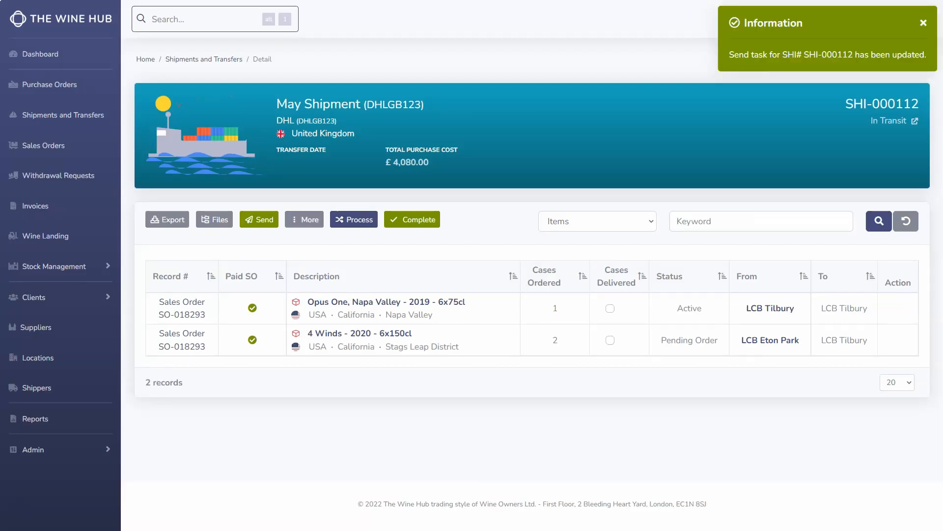
# Select the Opus One, Napa Valley 2019 case in the Cases Delivered column and process it
pyautogui.click(609, 308)
pyautogui.click(354, 220)
pyautogui.click(371, 241)
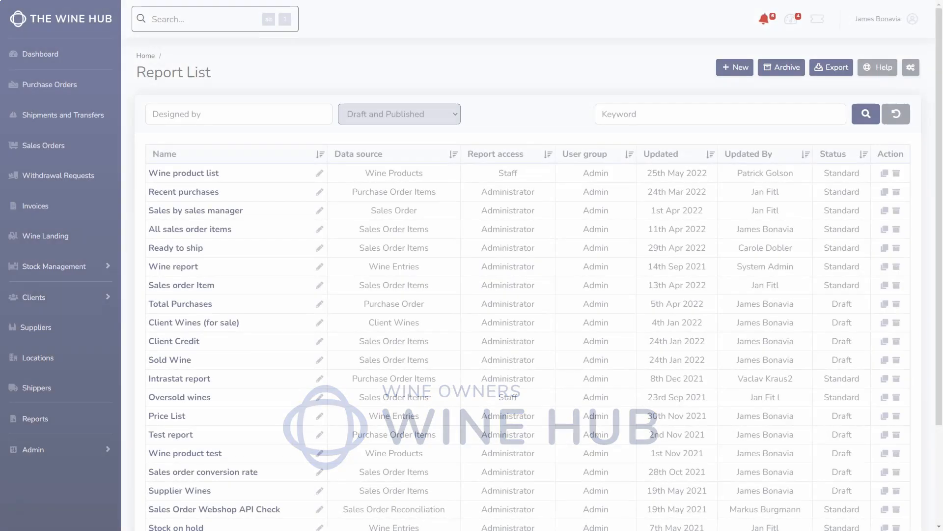
# Filter the report list to standard reports and open the "Ready to ship" report
pyautogui.click(454, 113)
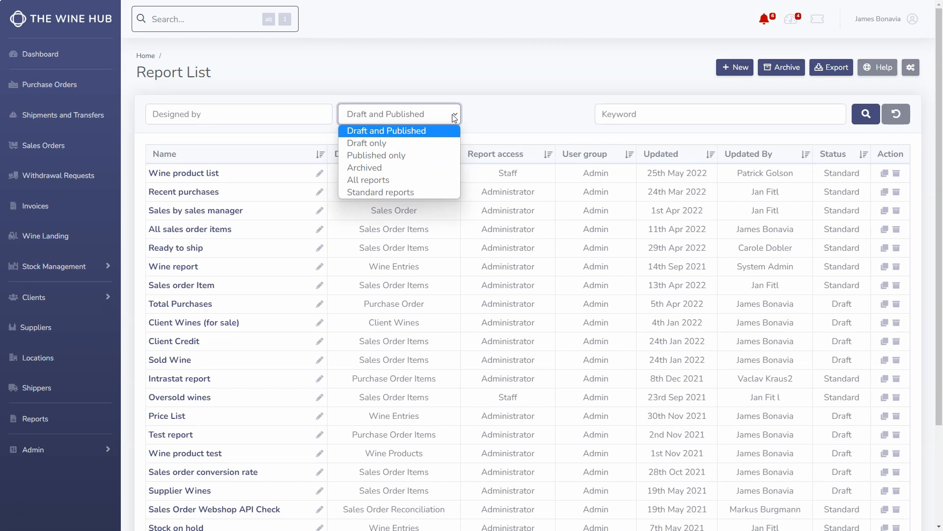
pyautogui.click(443, 192)
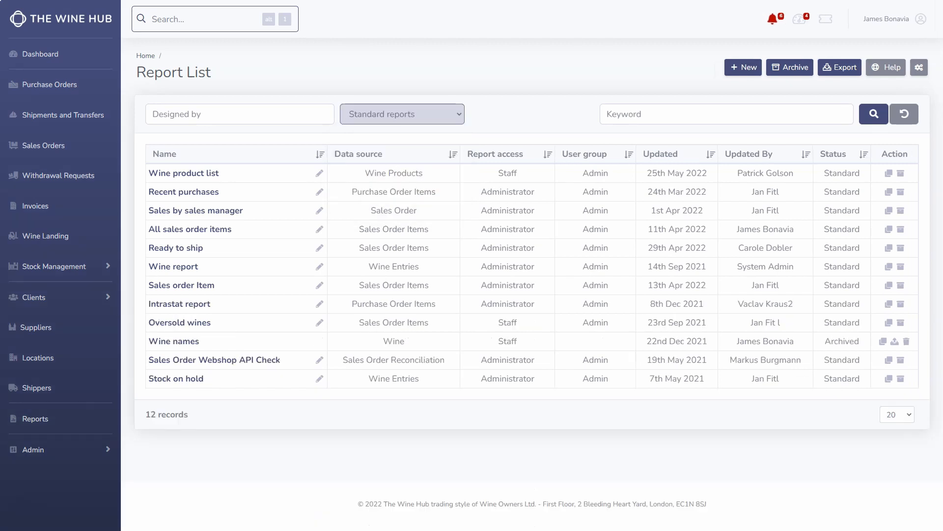
pyautogui.click(217, 248)
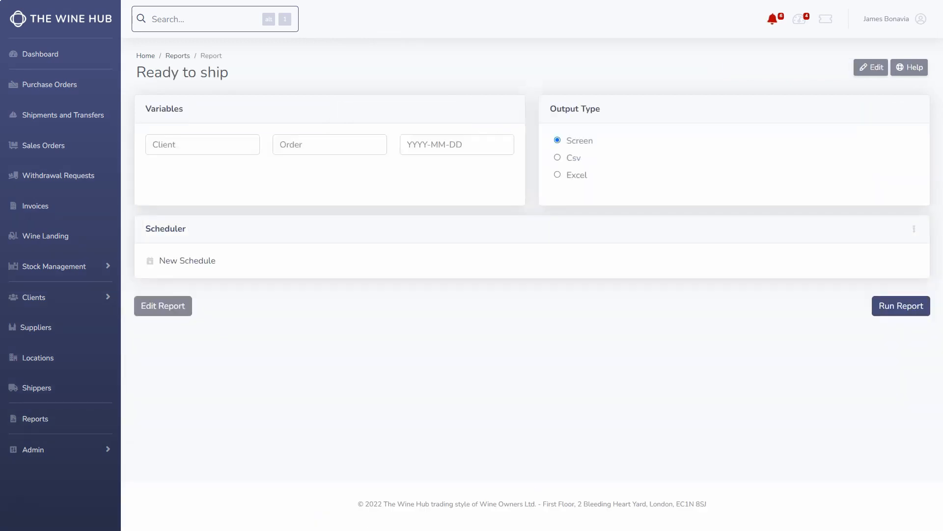
# Start a new schedule for the Ready to ship report with CSV file type and File output
pyautogui.click(212, 261)
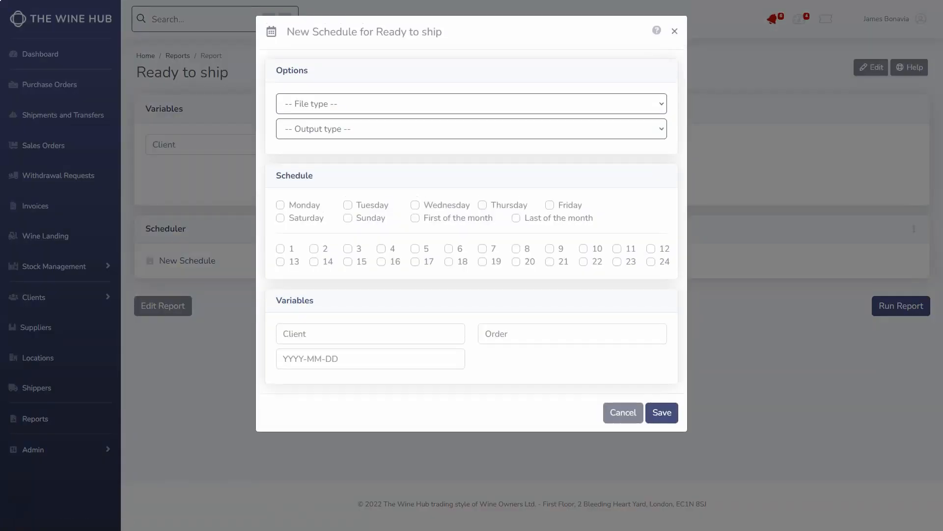
pyautogui.click(502, 105)
pyautogui.click(500, 132)
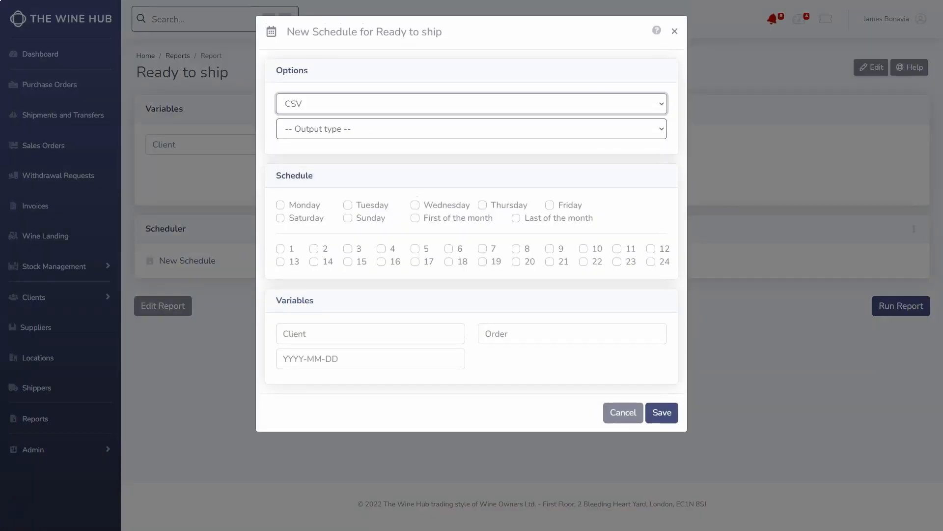
pyautogui.click(508, 131)
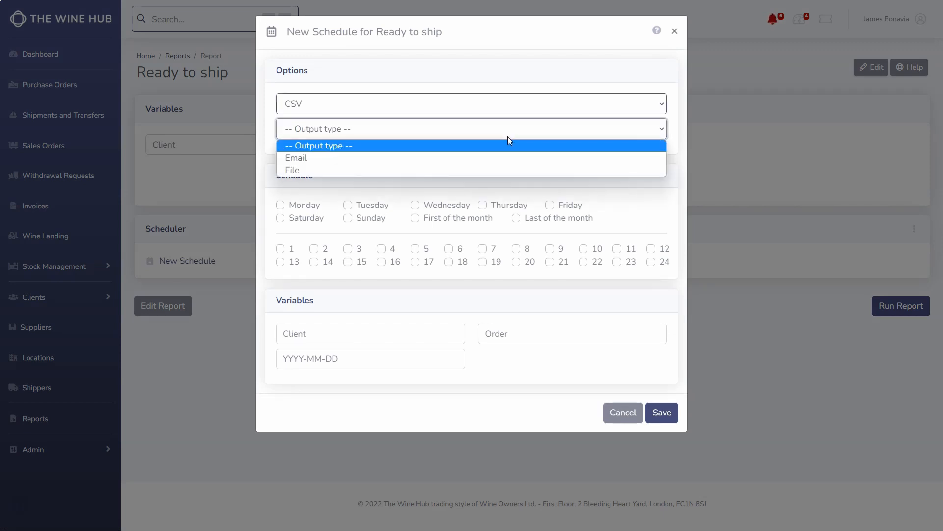
pyautogui.click(509, 168)
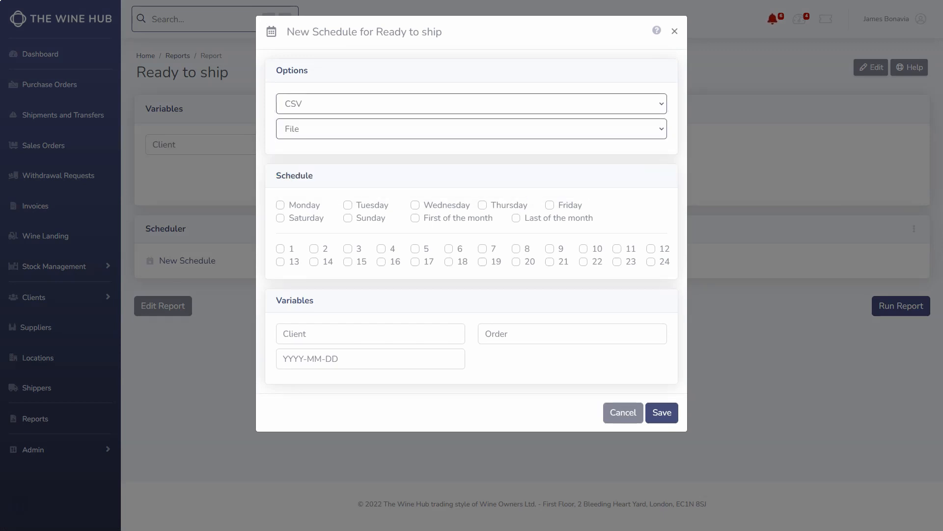
# Schedule the report for Monday at hour 10 and save the schedule
pyautogui.click(315, 206)
pyautogui.click(584, 248)
pyautogui.click(651, 414)
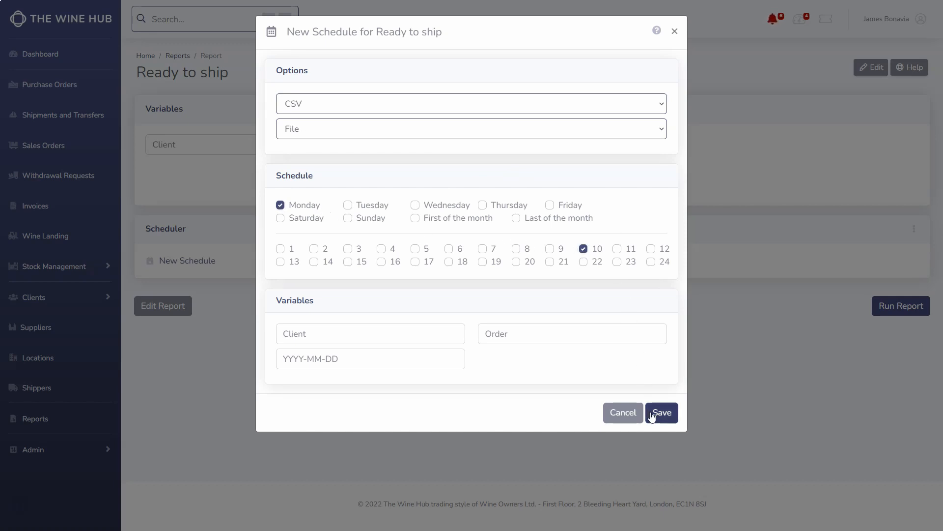